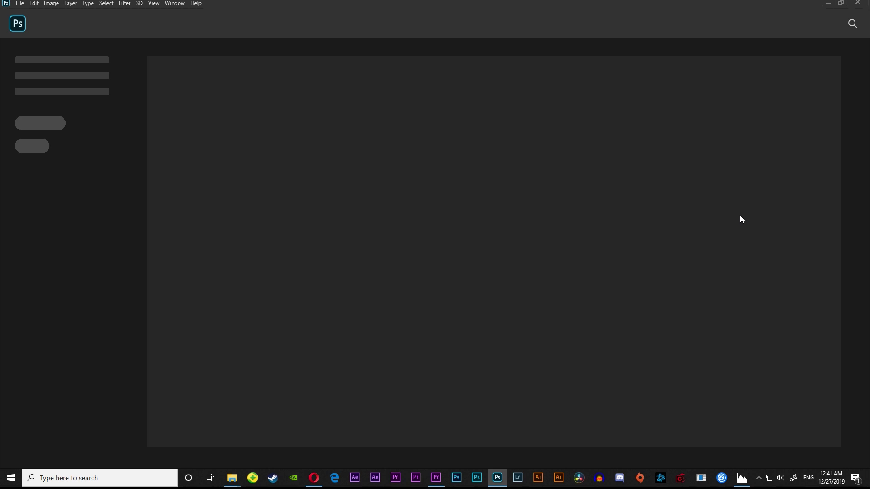
Open intro-1531412153.jpg from New folder (14) in Photoshop, enlarge its document window and move it toward the middle of the workspace
mouse_move(232, 478)
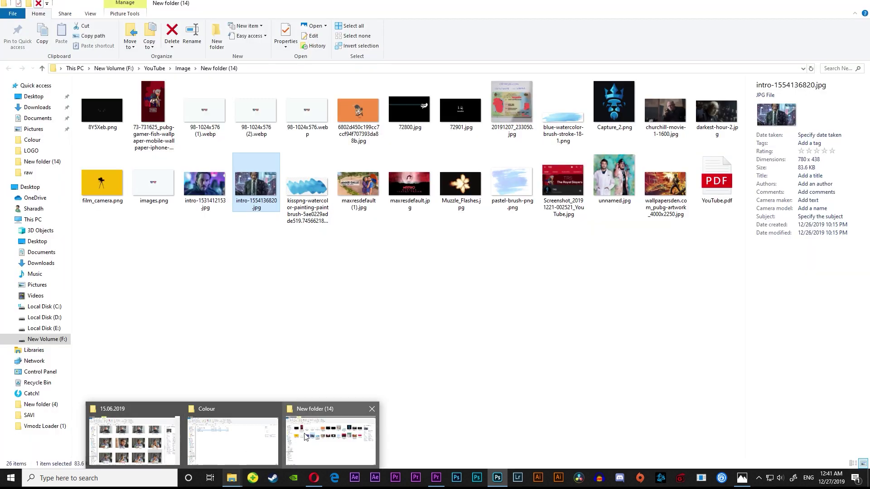
click(305, 437)
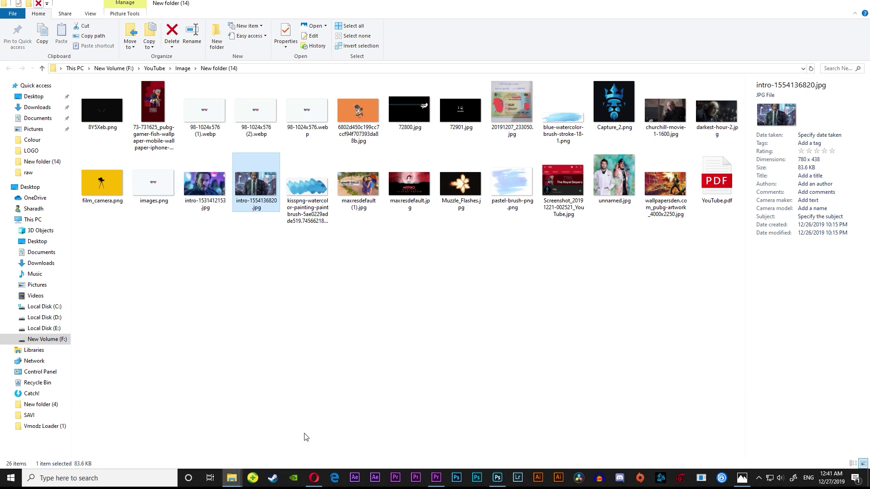
click(211, 196)
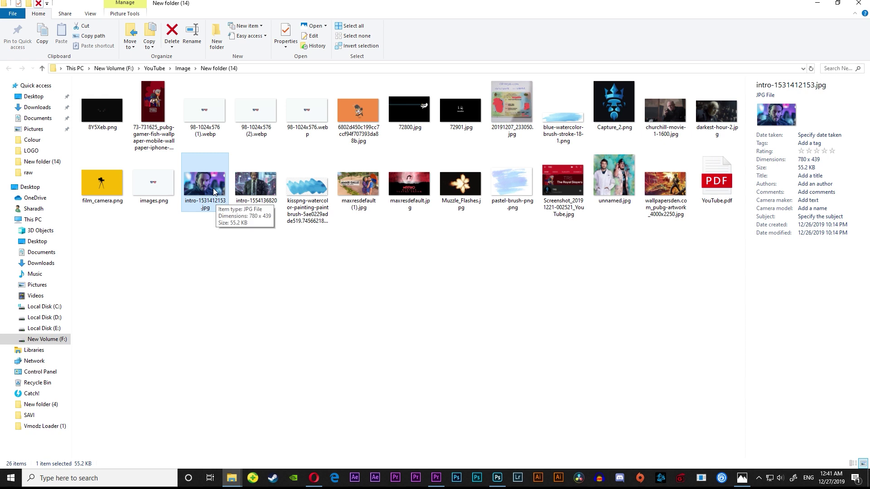
drag(214, 191, 407, 297)
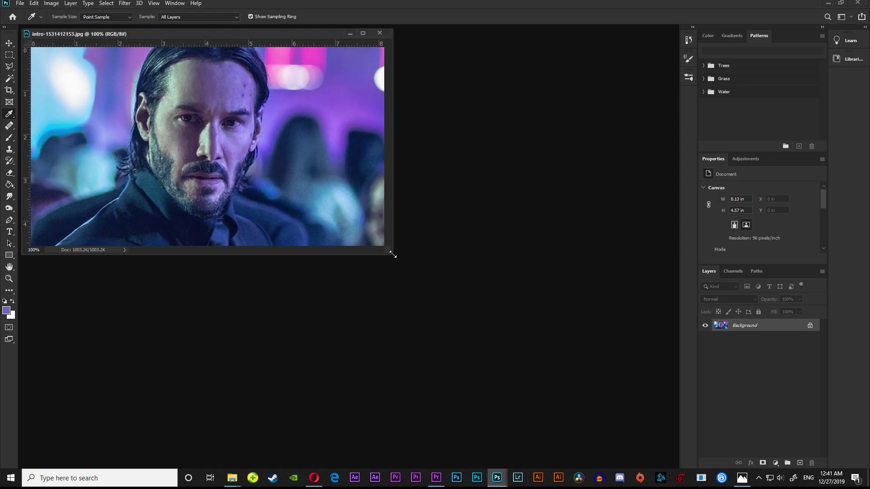
drag(395, 252, 435, 297)
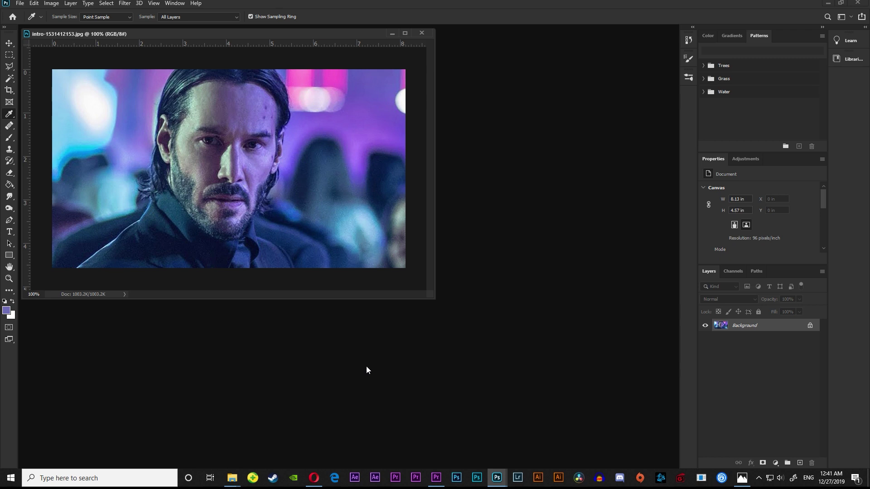
drag(166, 35, 253, 107)
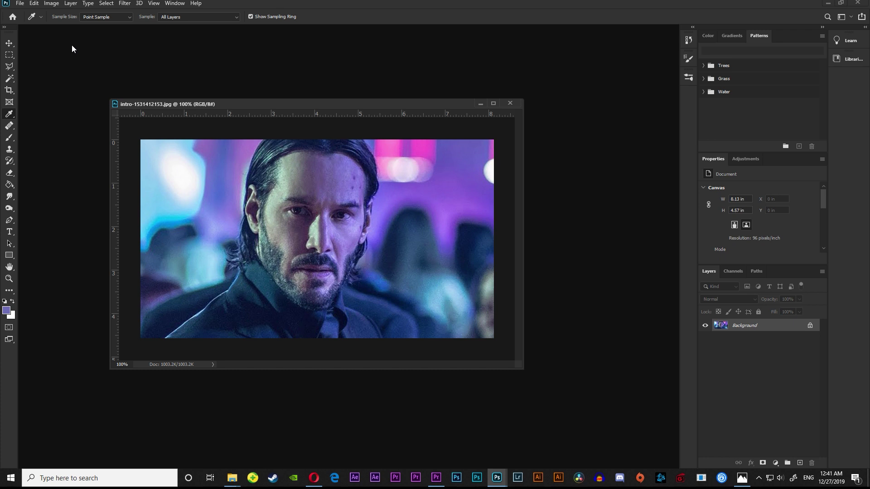
Bring the image into Save for Web (Legacy) with GIF as the file format
click(20, 4)
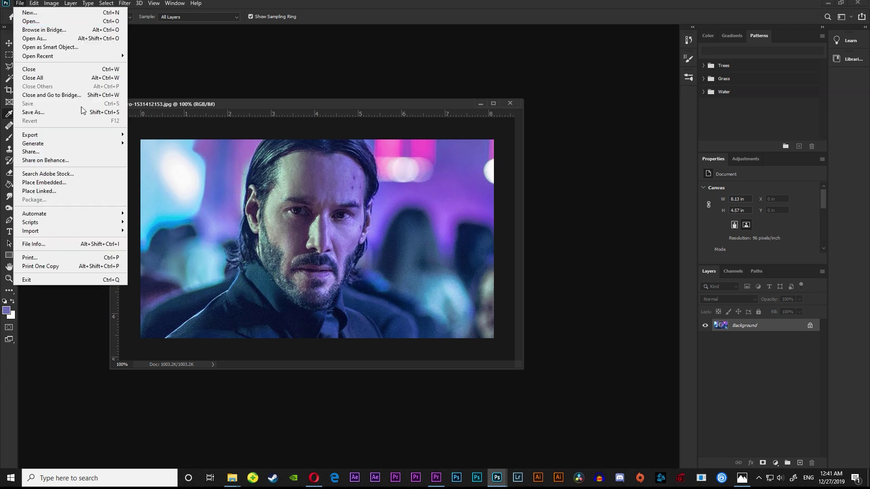
mouse_move(108, 135)
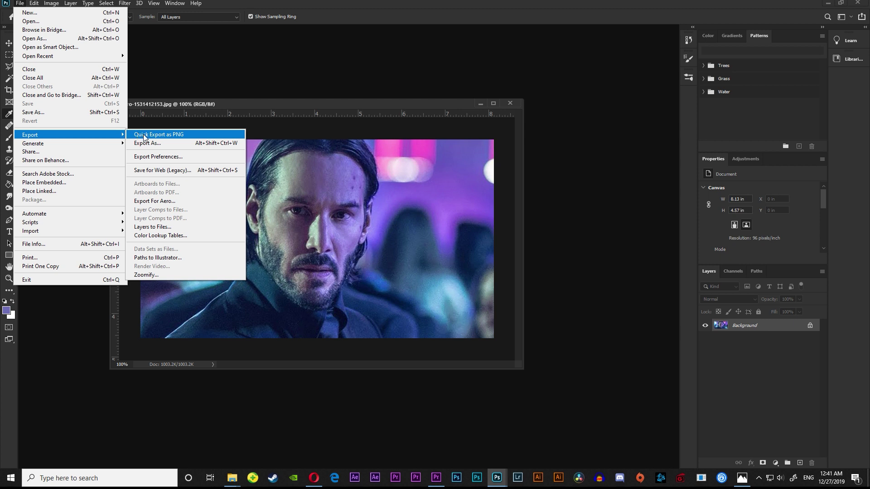
click(142, 172)
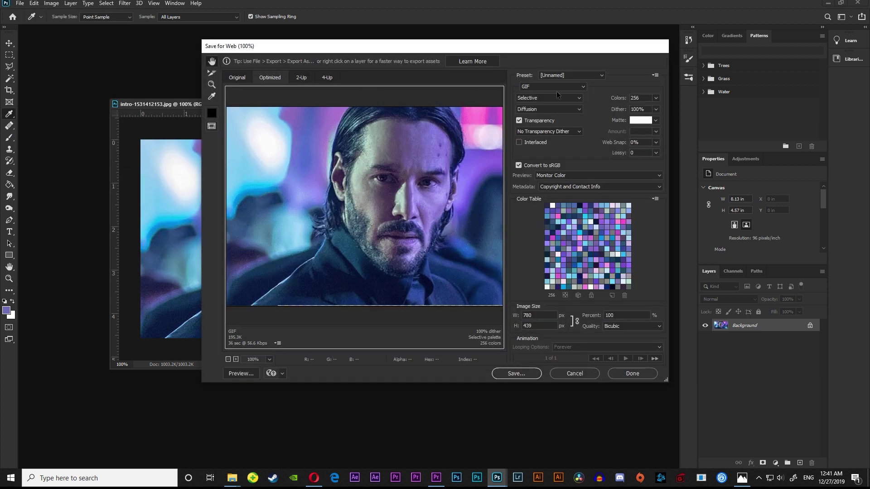
click(533, 86)
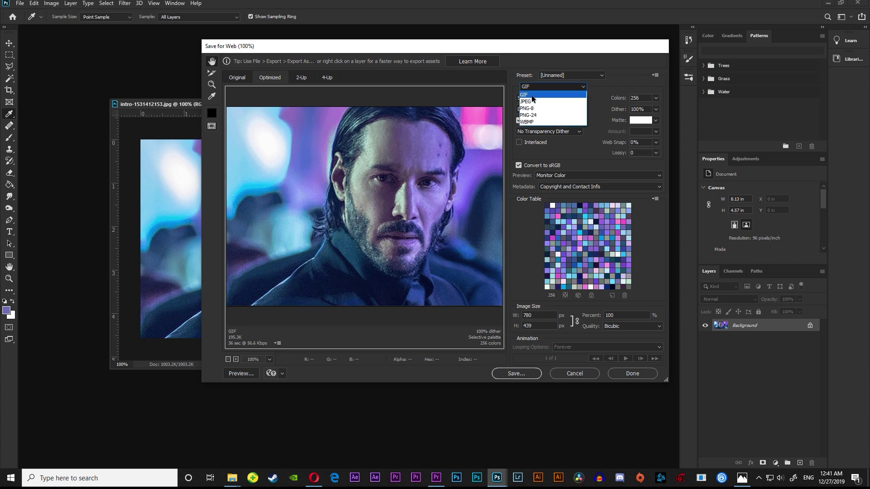
click(557, 94)
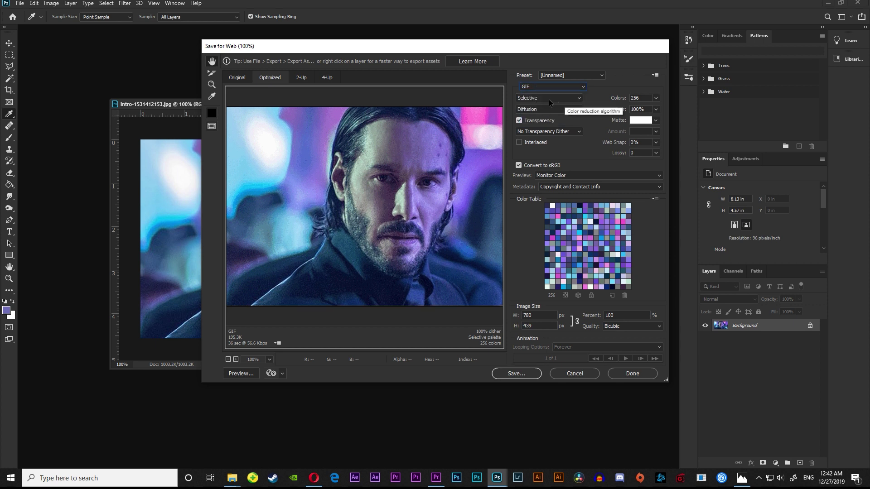
Set the GIF color reduction to Custom and limit the palette to 3 colors
click(545, 100)
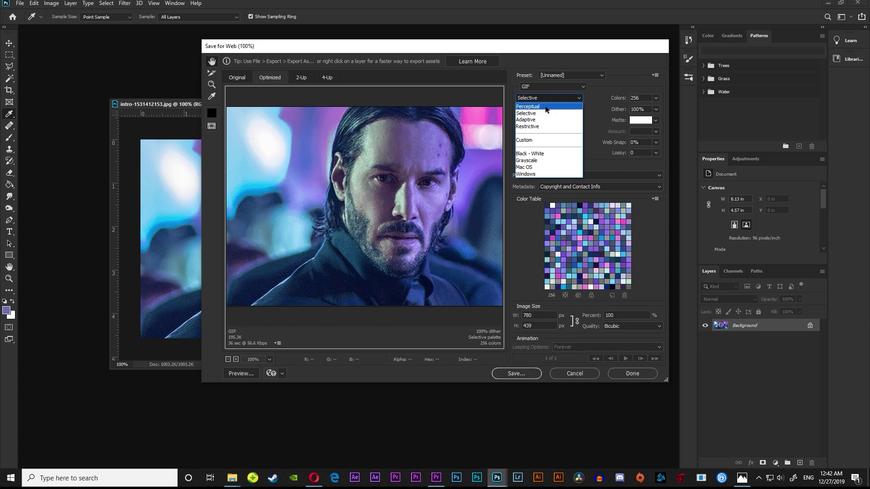
click(525, 141)
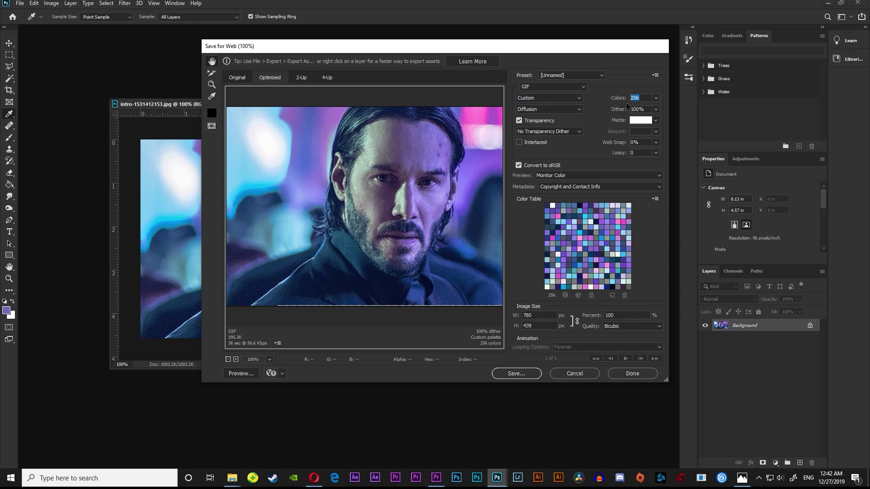
text(3)
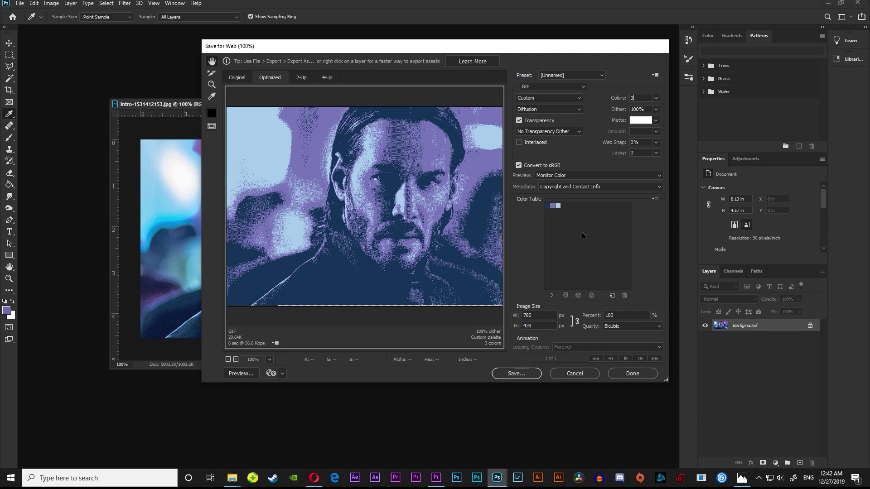
Try to save the three-color palette as a color table file, and leave Save for Web without exporting
click(654, 201)
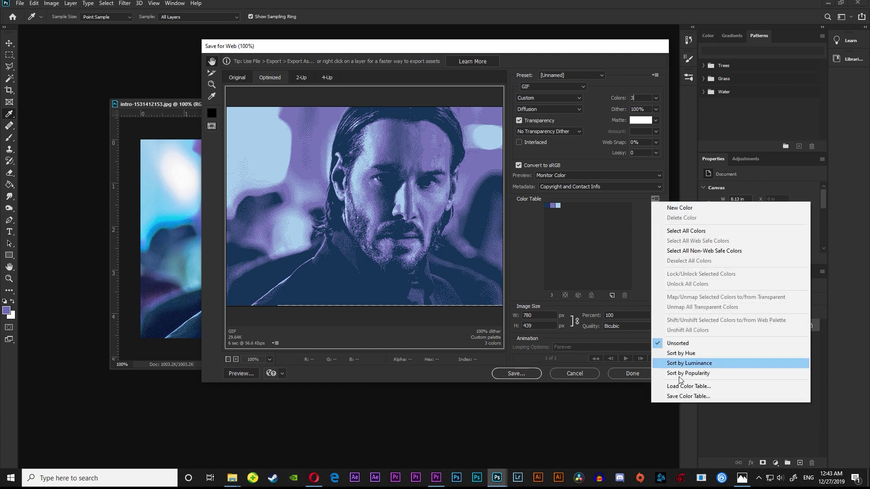
click(672, 397)
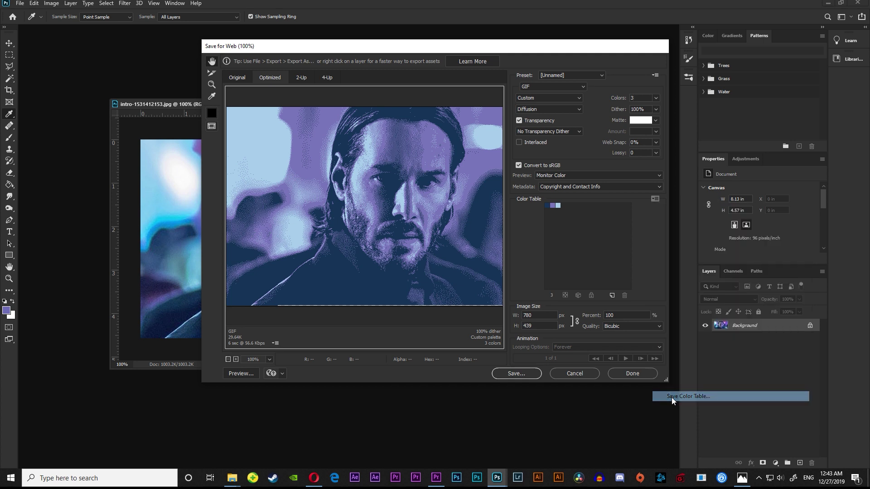
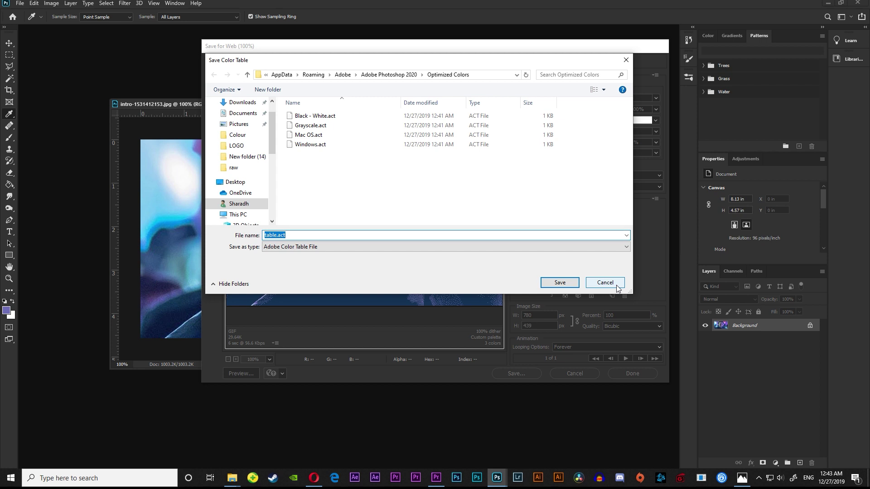
click(549, 282)
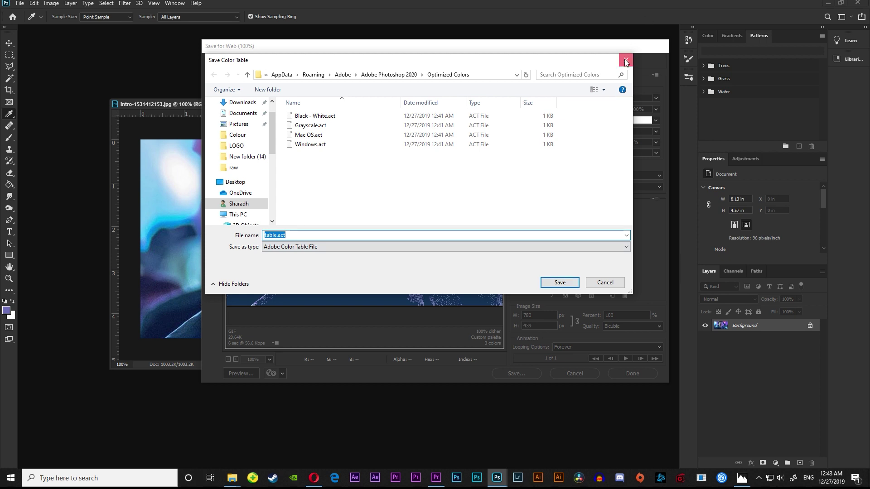
click(564, 376)
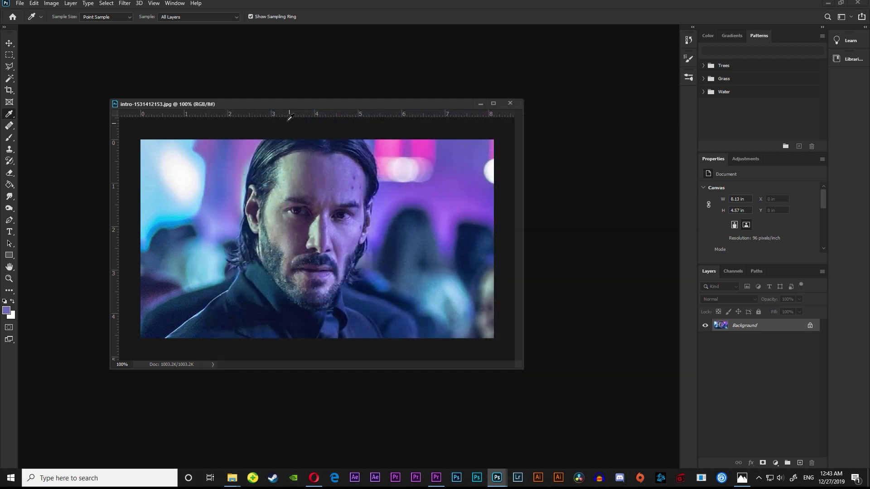
Open 20190615_143129.jpg from the 15.06.2019 folder, arrange it beside the first image and activate the Move tool
drag(279, 103, 203, 78)
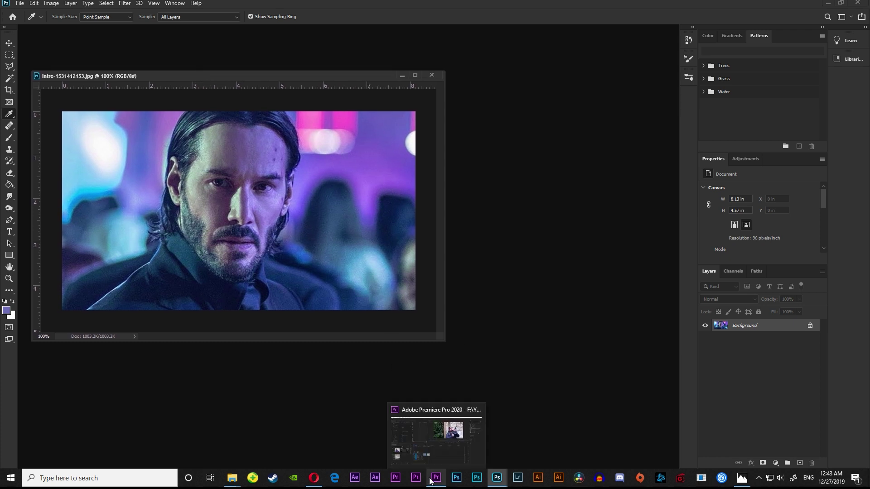
mouse_move(231, 482)
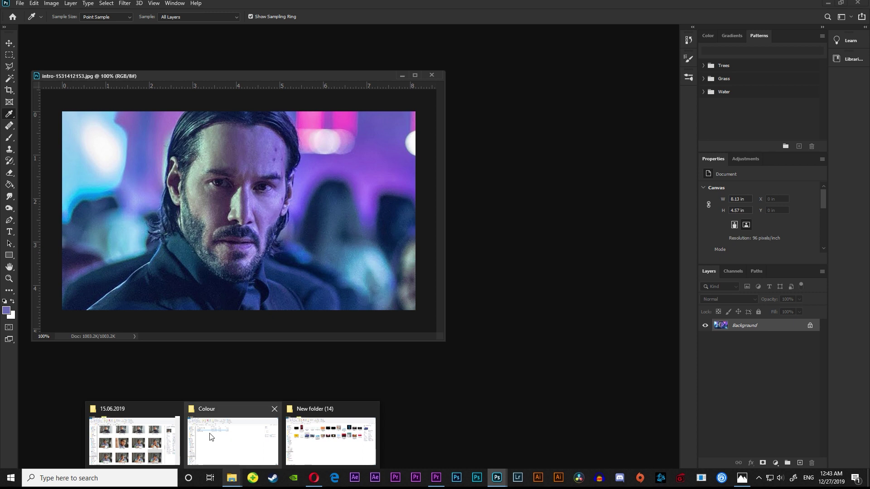
click(254, 432)
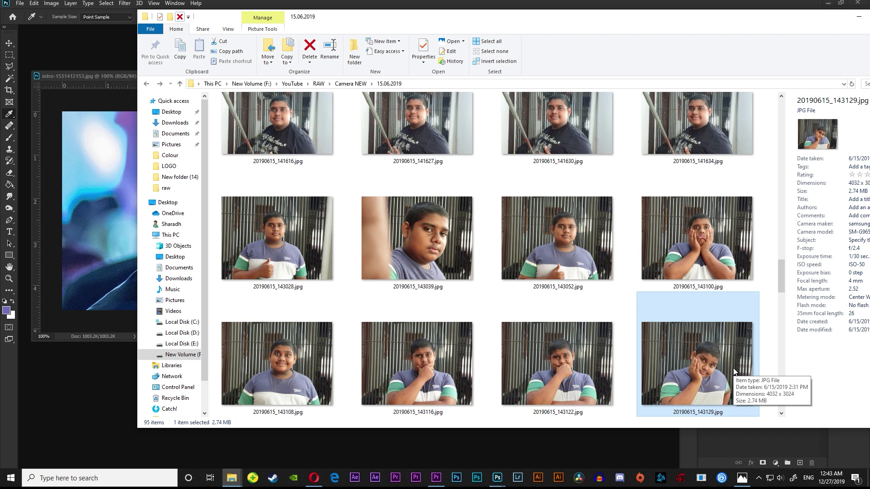
drag(700, 359, 77, 419)
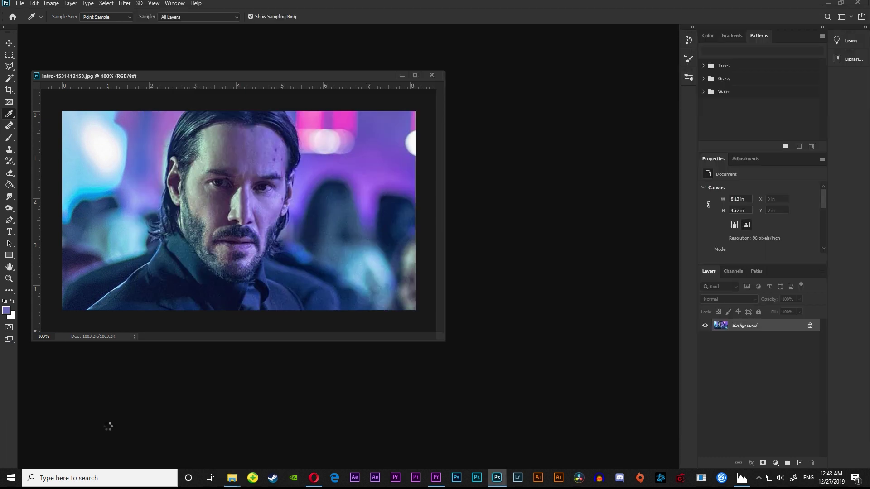
drag(244, 34, 407, 72)
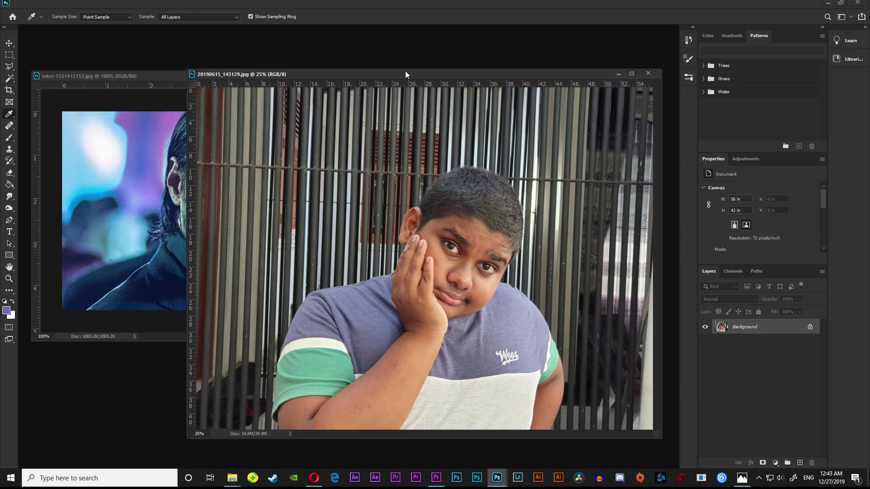
drag(296, 83, 178, 62)
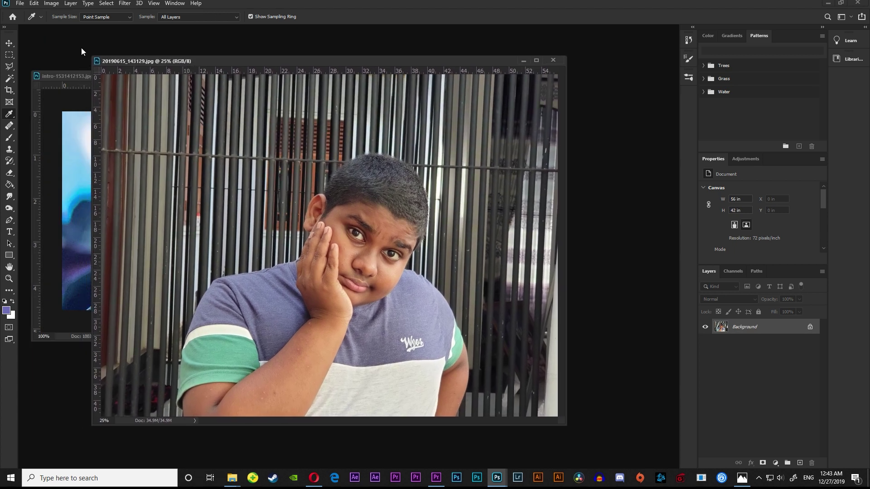
click(13, 43)
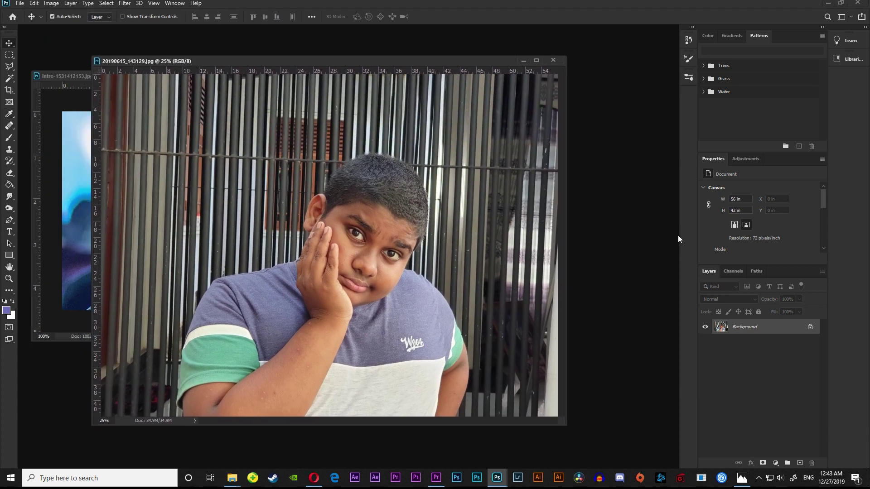
click(811, 328)
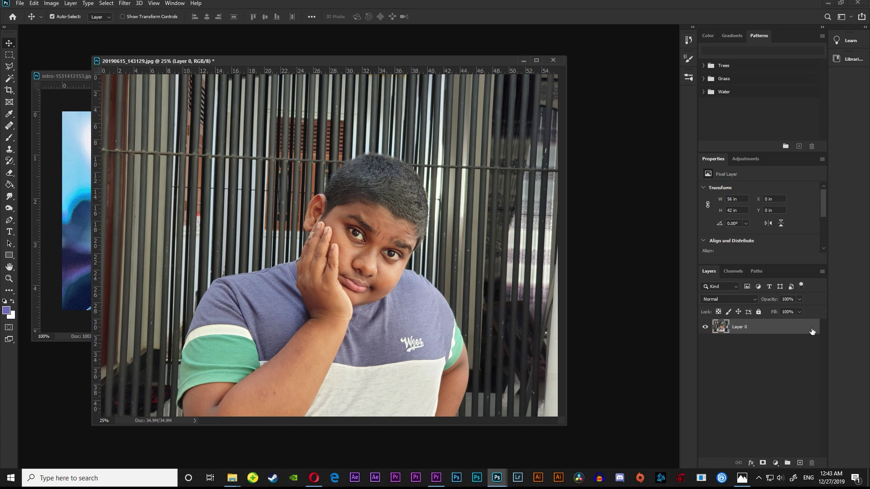
key(ctrl)
key(ctrl+z)
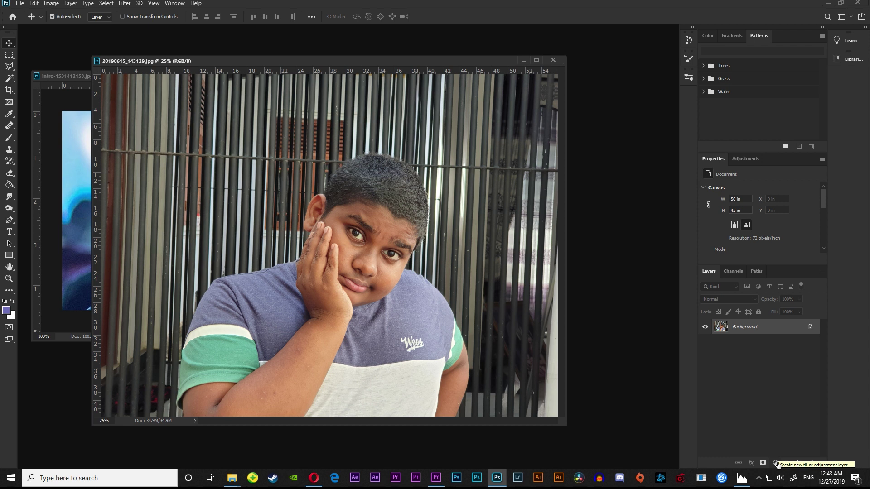
Add a Gradient Map adjustment layer above the Background of the portrait photo
click(777, 463)
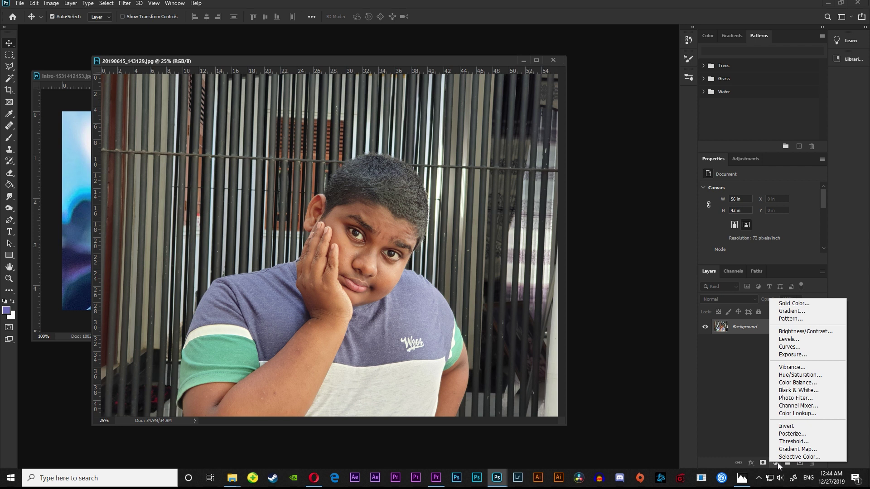
click(782, 451)
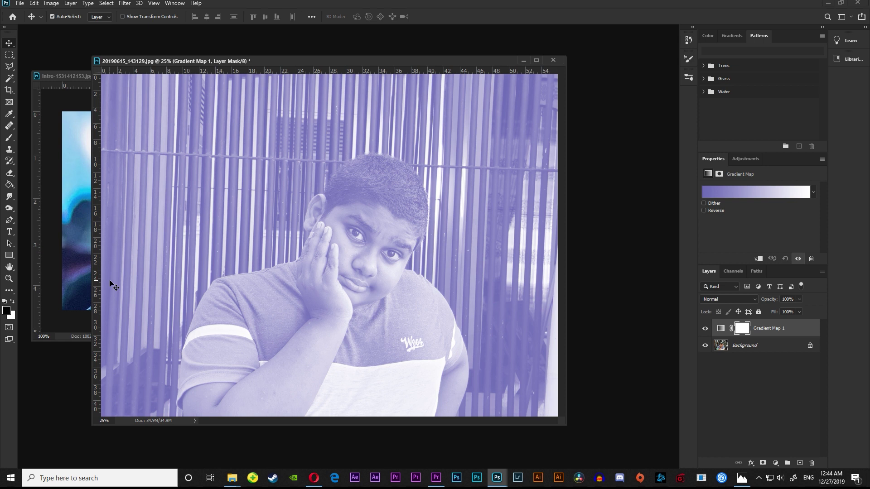
Display the Swatches panel and delete the existing JW swatch group, keeping the Gradient Map layer
click(177, 4)
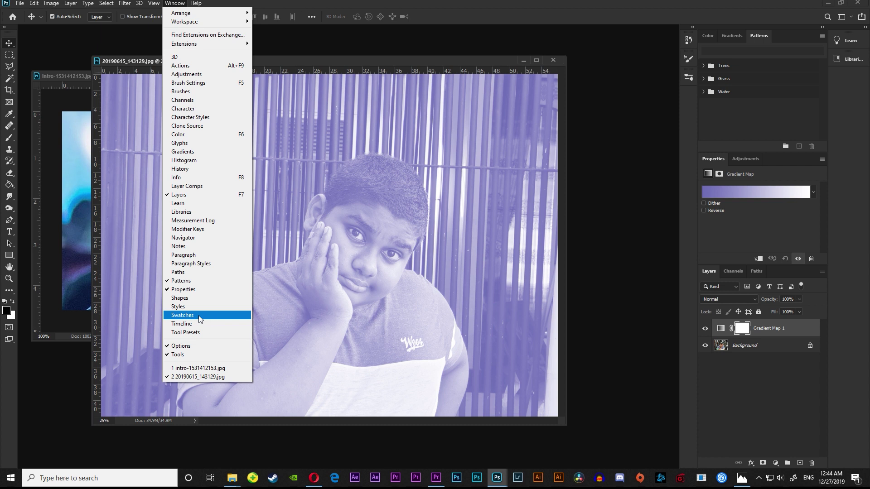
click(177, 4)
click(177, 4)
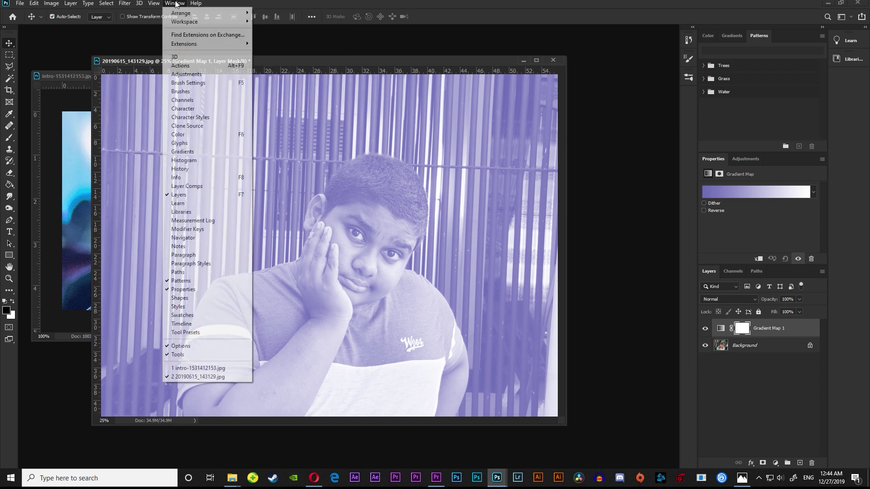
click(208, 315)
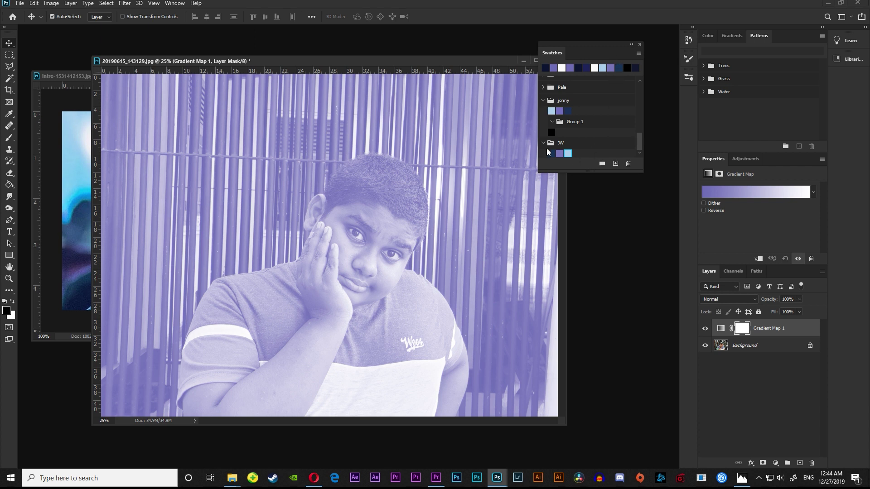
click(562, 145)
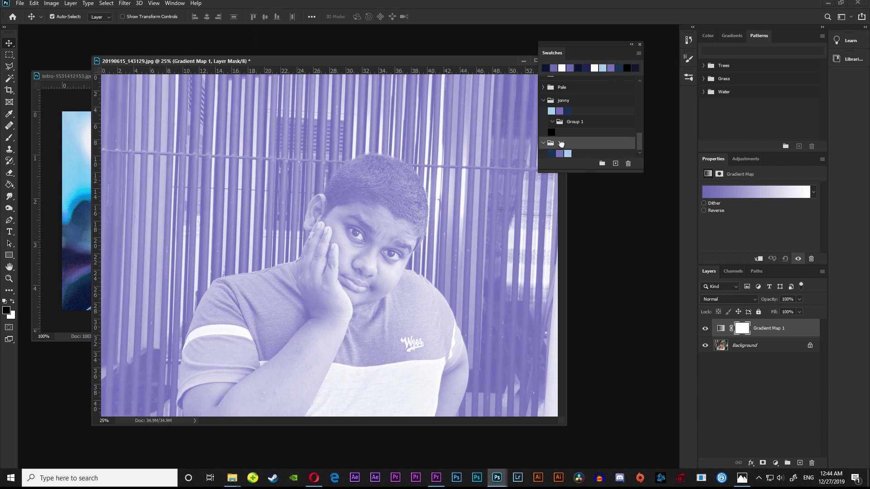
key(Delete)
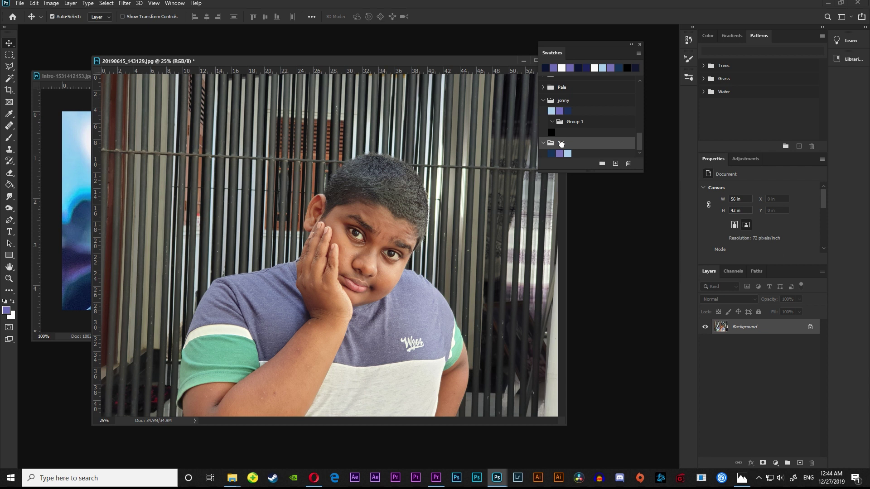
key(ctrl+z)
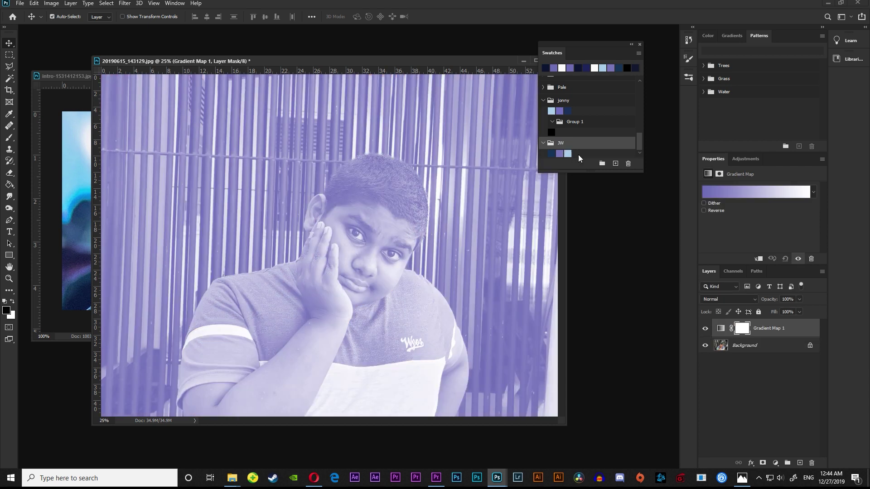
click(629, 163)
click(393, 178)
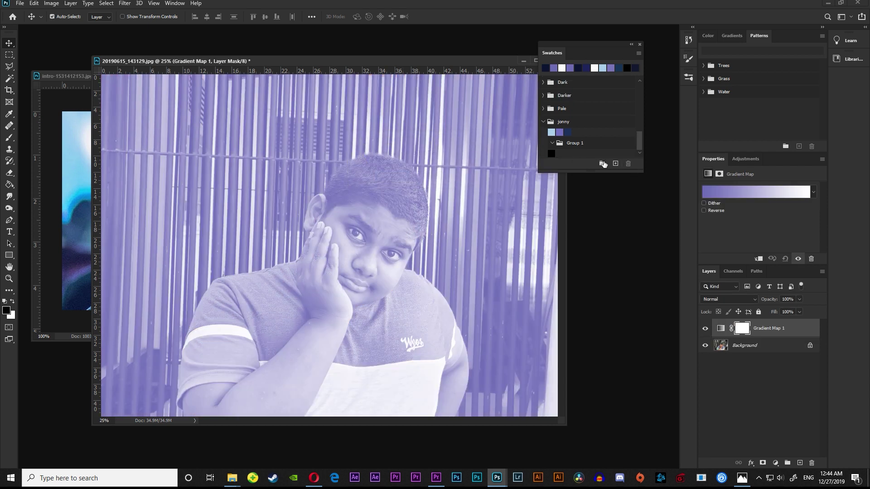
Import the color table JW.act from the Colour folder into the swatches and expand its JW group
click(639, 53)
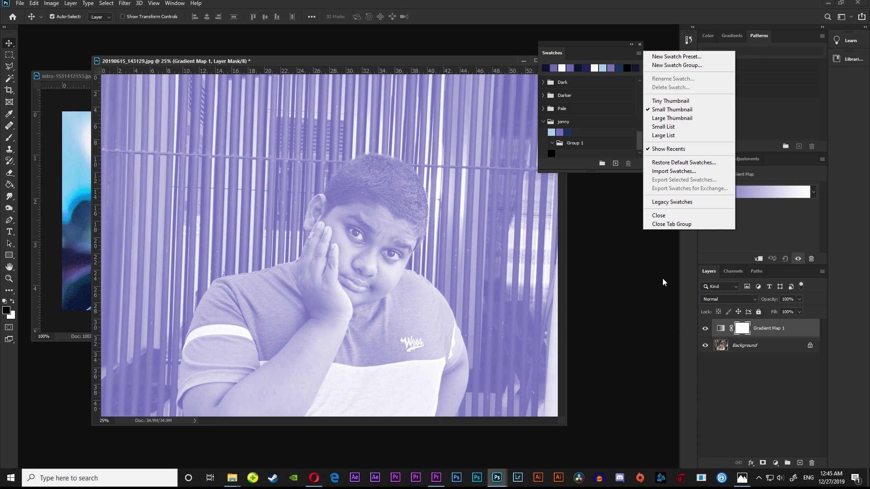
click(662, 172)
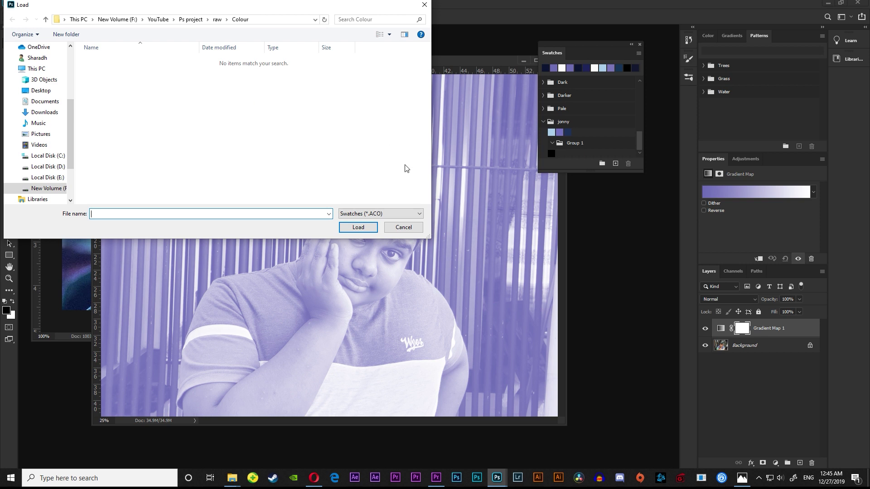
click(405, 216)
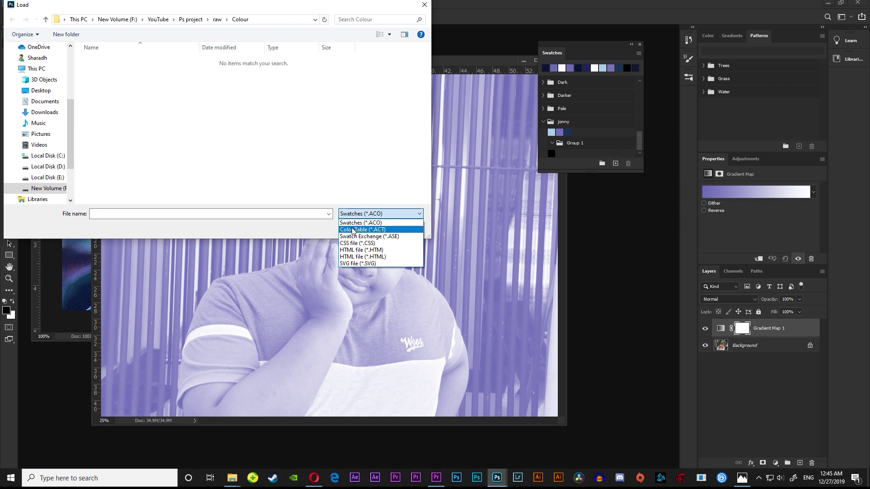
click(358, 214)
click(358, 215)
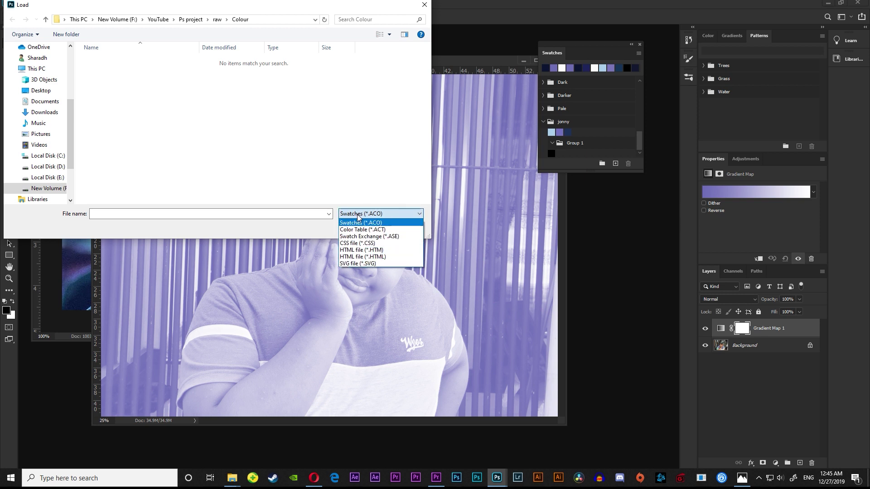
click(376, 229)
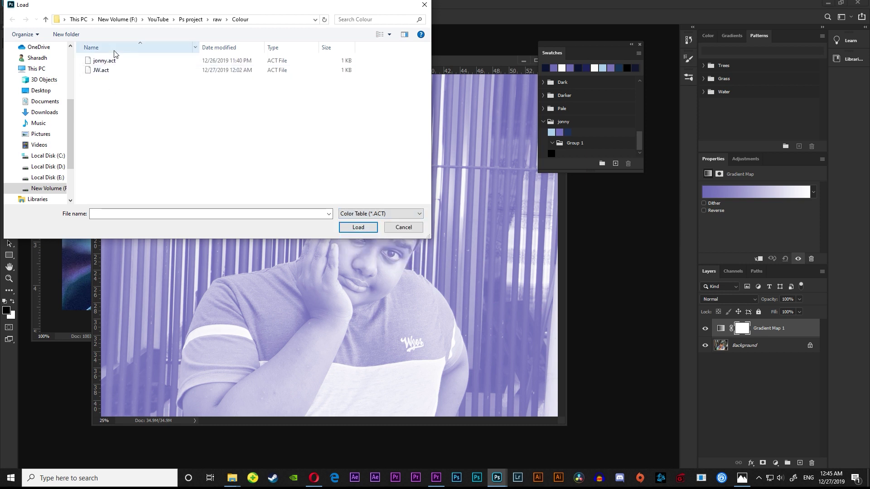
click(100, 72)
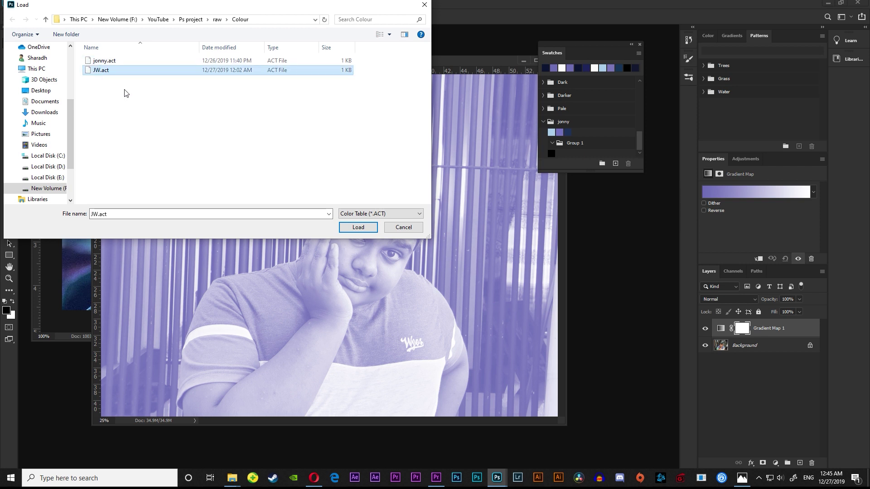
click(358, 228)
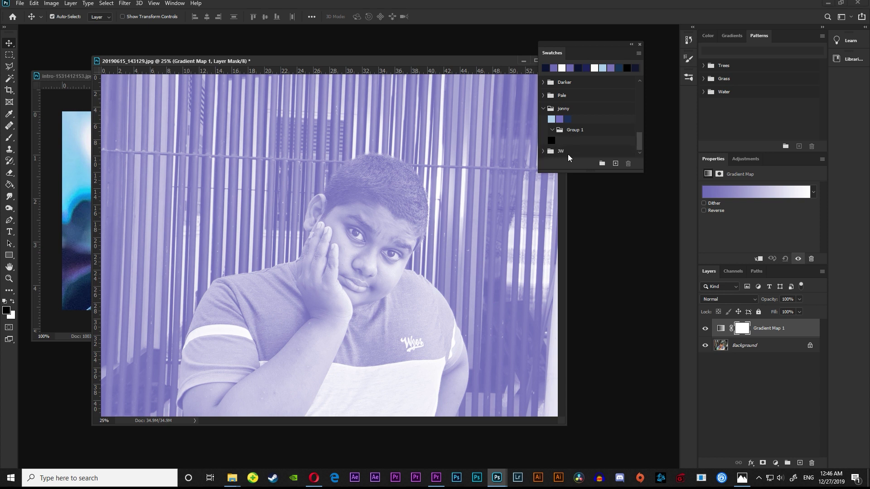
click(543, 152)
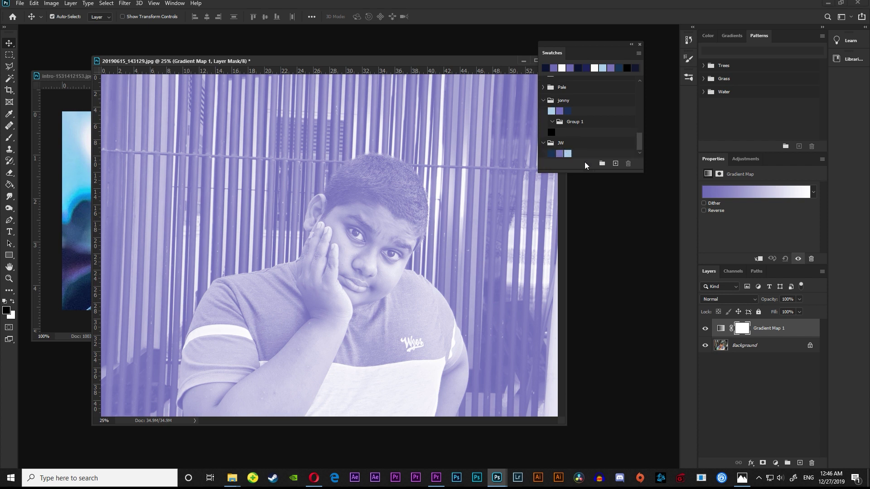
Edit the Gradient Map's gradient, giving its dark-end color stop the JW group's dark blue swatch (143456) at location 34%
click(750, 193)
drag(684, 171, 420, 170)
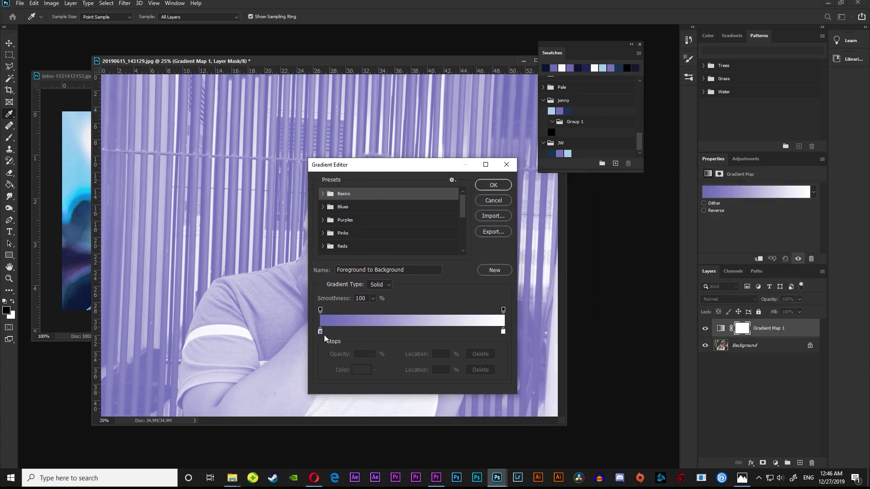
drag(364, 165, 464, 189)
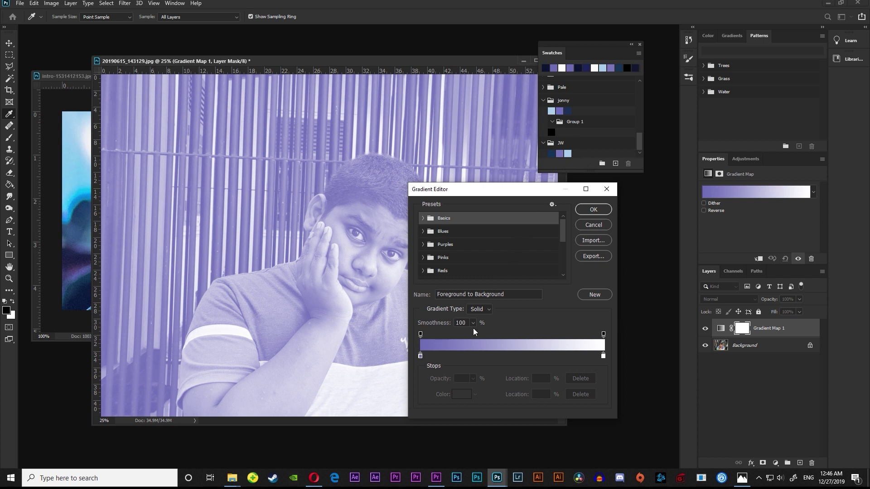
double_click(421, 356)
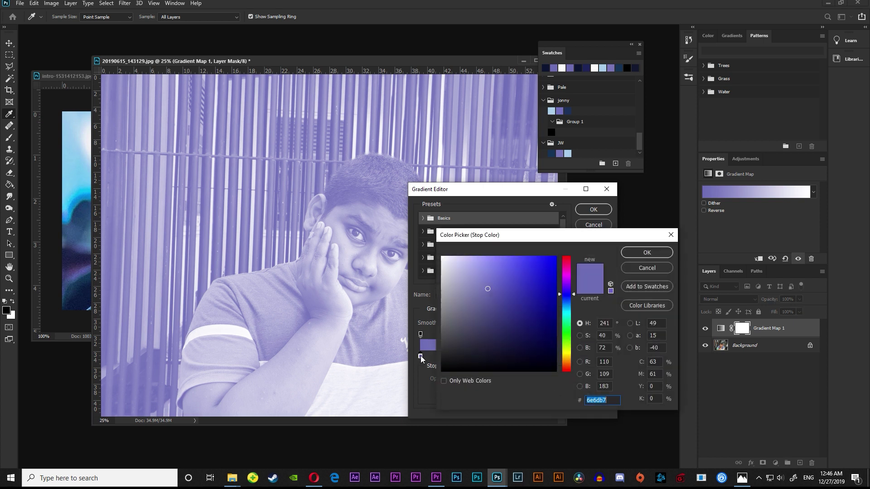
click(552, 153)
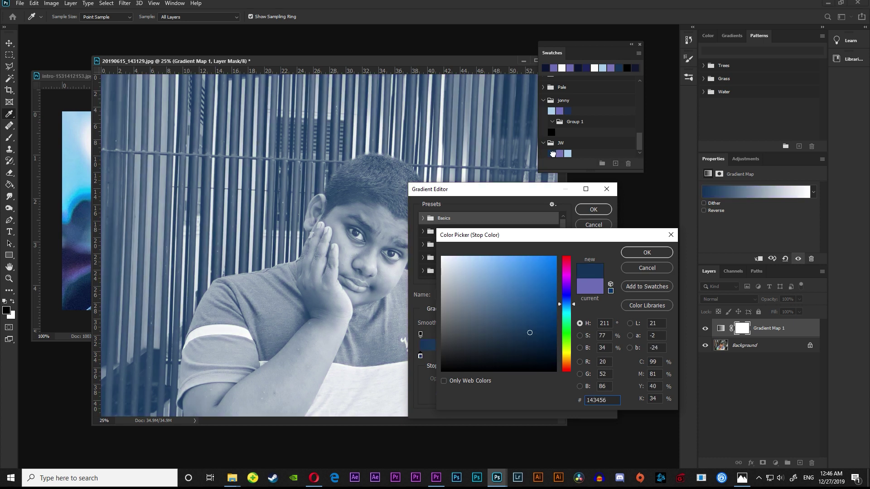
double_click(601, 348)
click(636, 251)
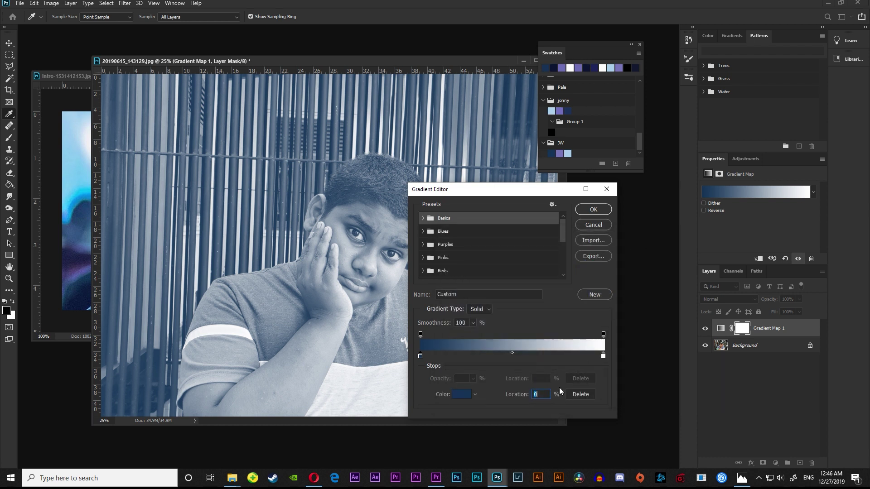
text(34)
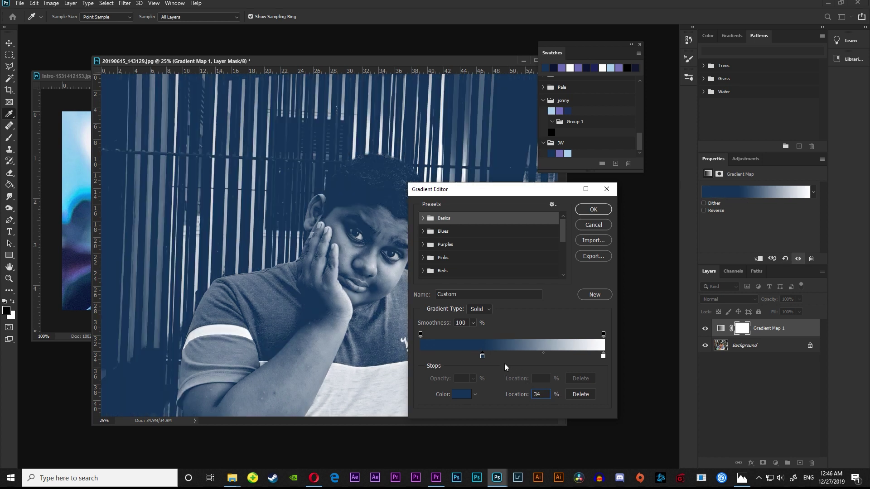
Recolor the gradient's white end stop with the JW group's purple swatch (7876bb) and set its location to 73%
double_click(603, 357)
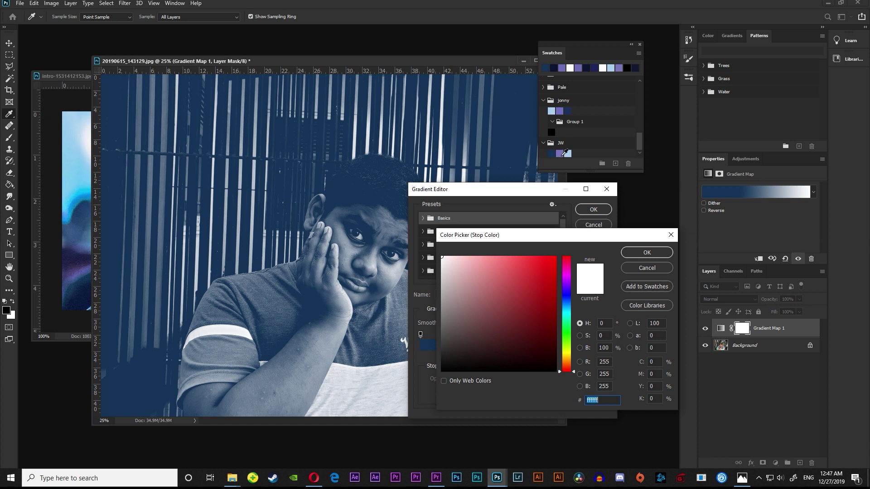
click(561, 154)
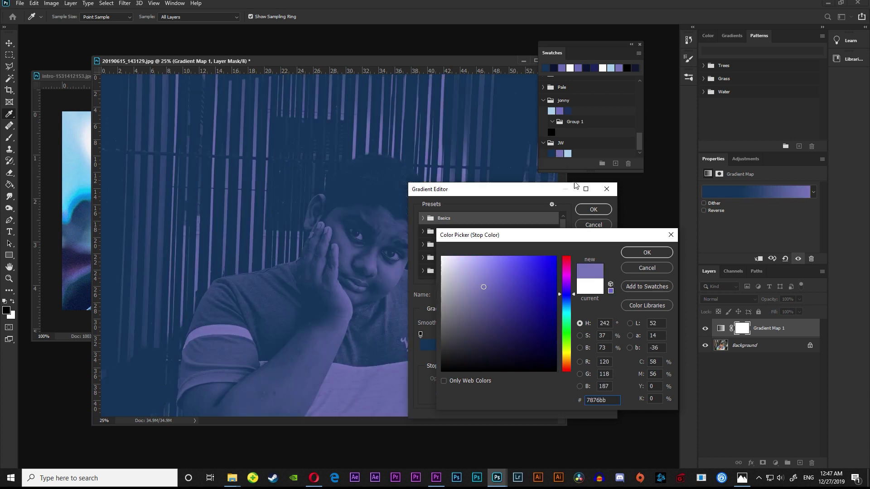
click(608, 349)
click(637, 251)
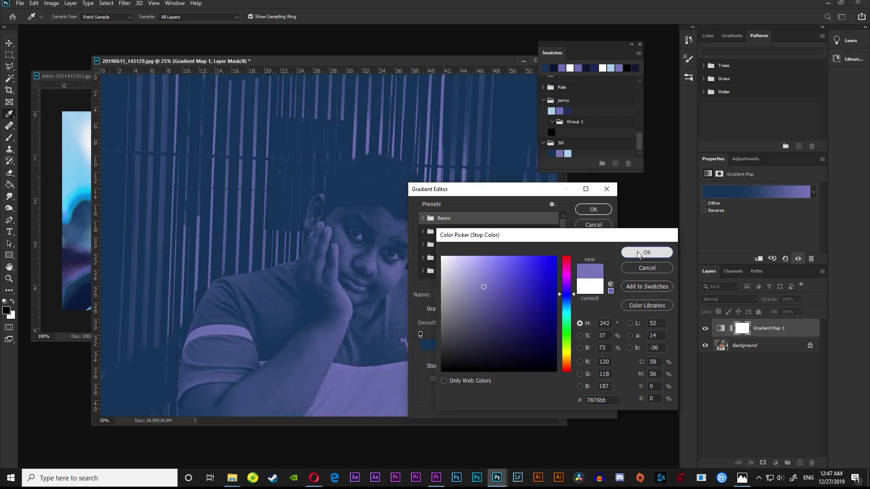
key(BackSpace)
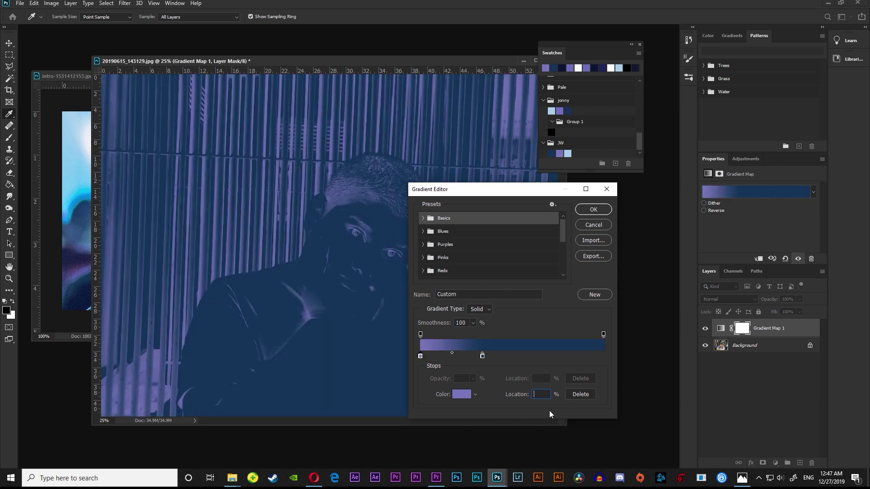
text(73)
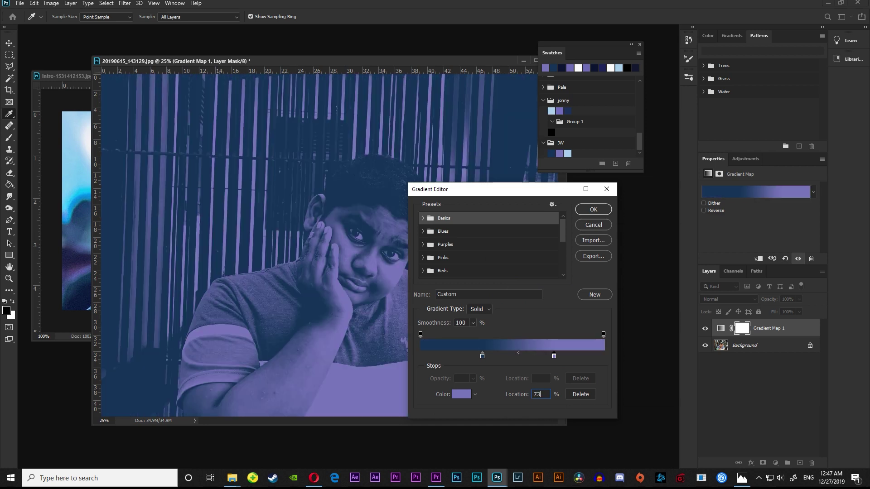
Add a third color stop using the JW group's light blue swatch (a6cdec) at location 93%, and apply the gradient
click(516, 355)
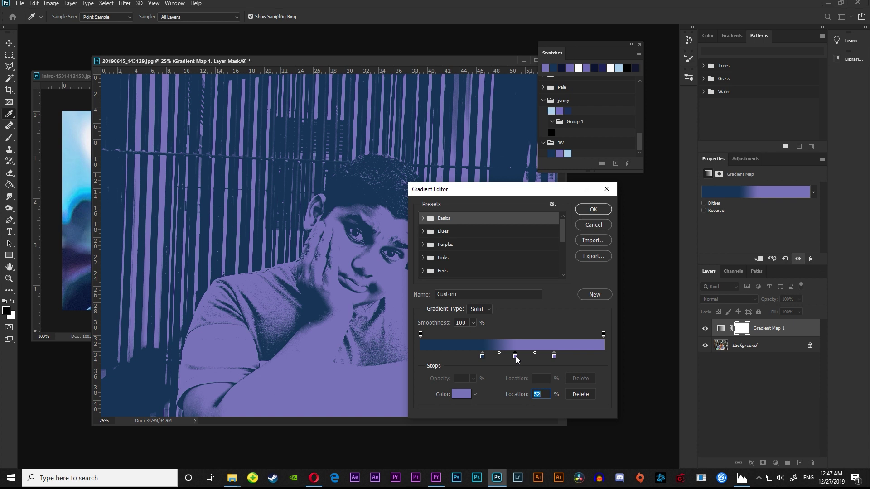
double_click(515, 356)
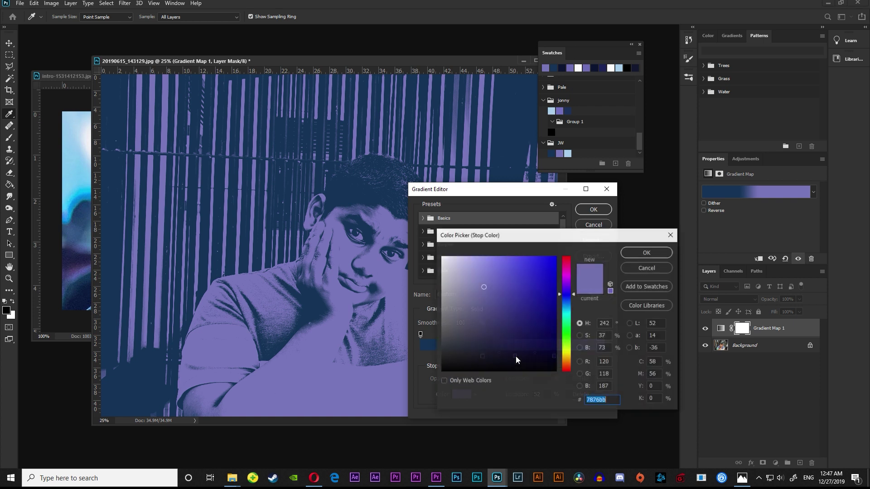
click(568, 154)
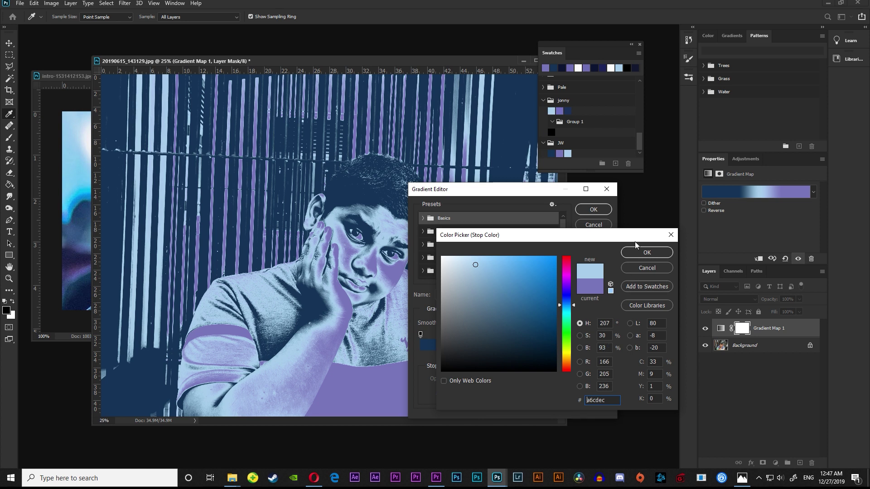
click(647, 253)
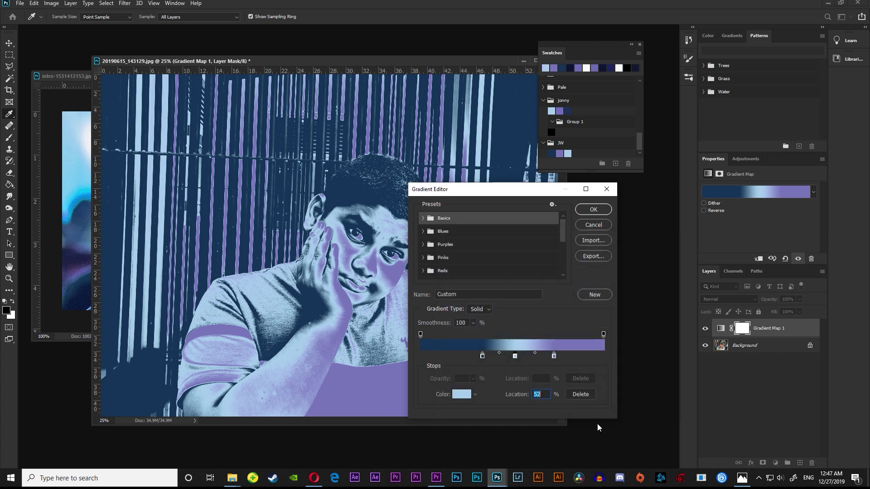
key(BackSpace)
text(93)
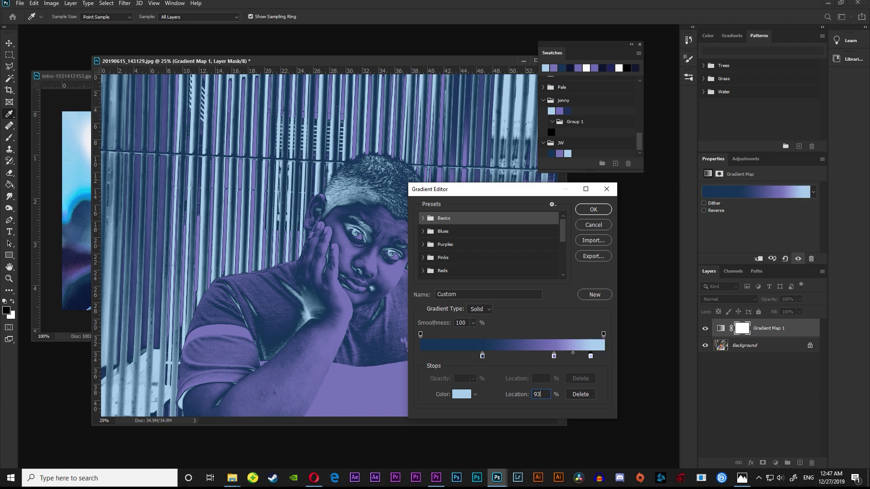
click(592, 209)
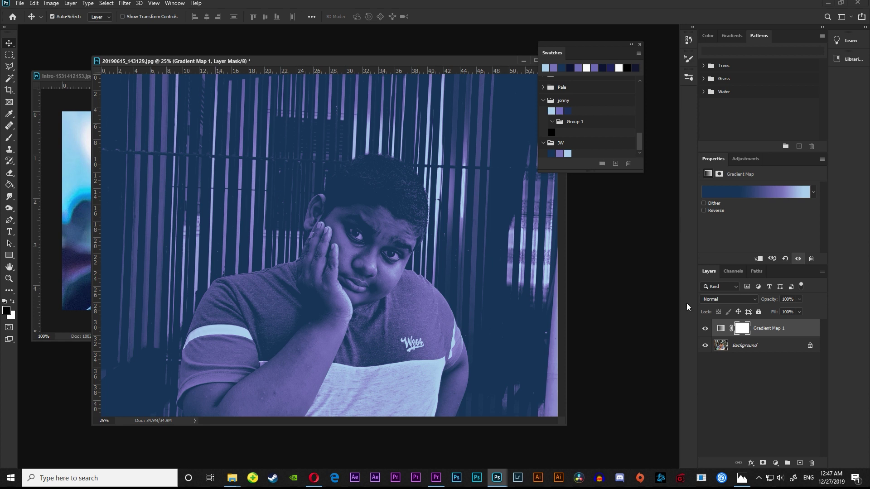
Set the Gradient Map layer's blend mode to Soft Light
click(717, 299)
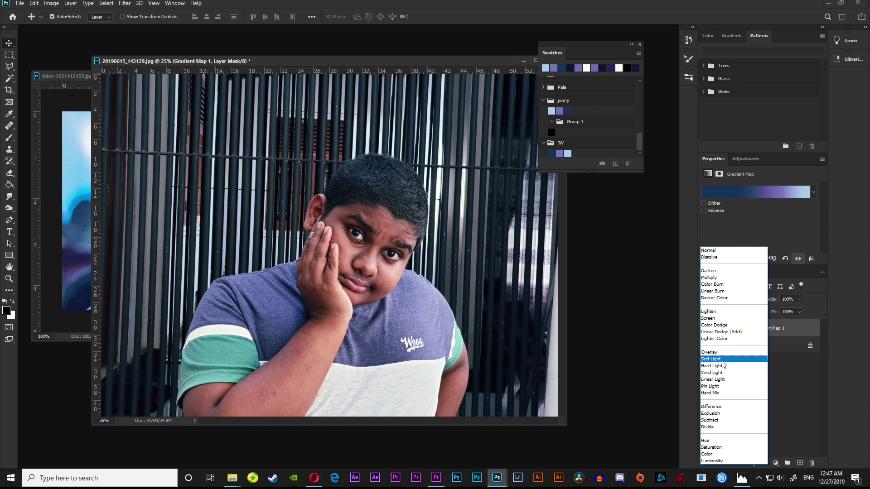
click(723, 360)
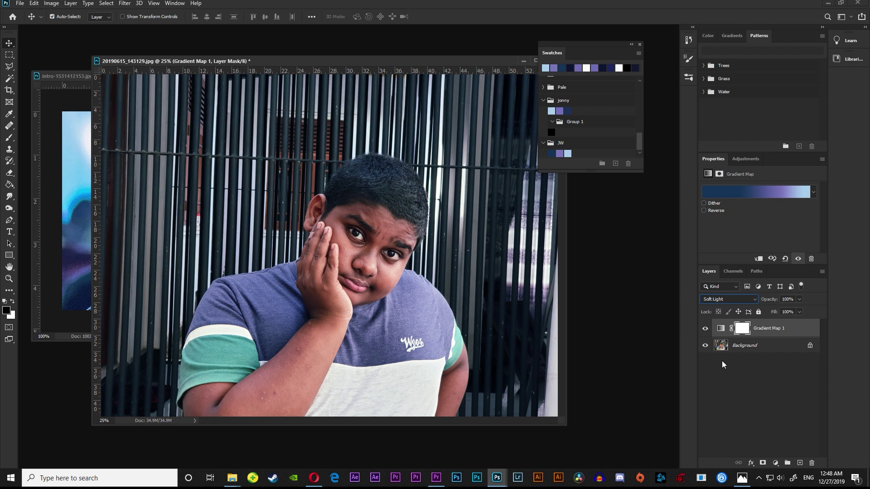
click(719, 300)
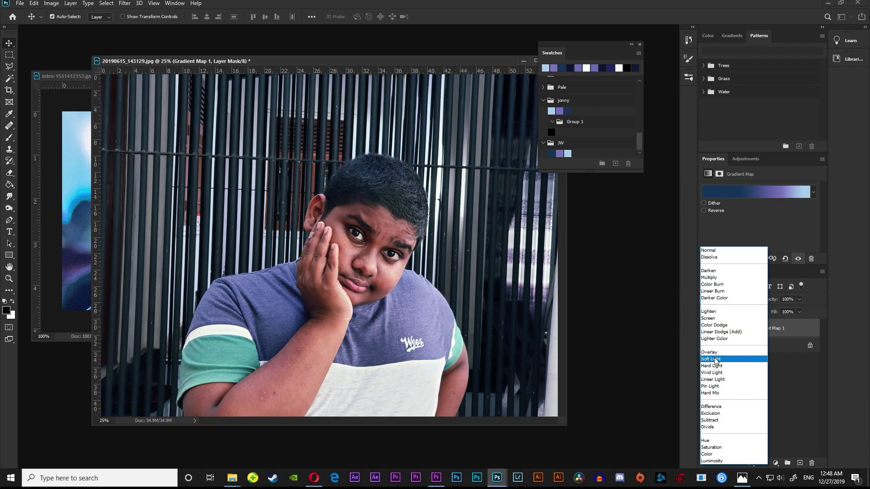
click(714, 359)
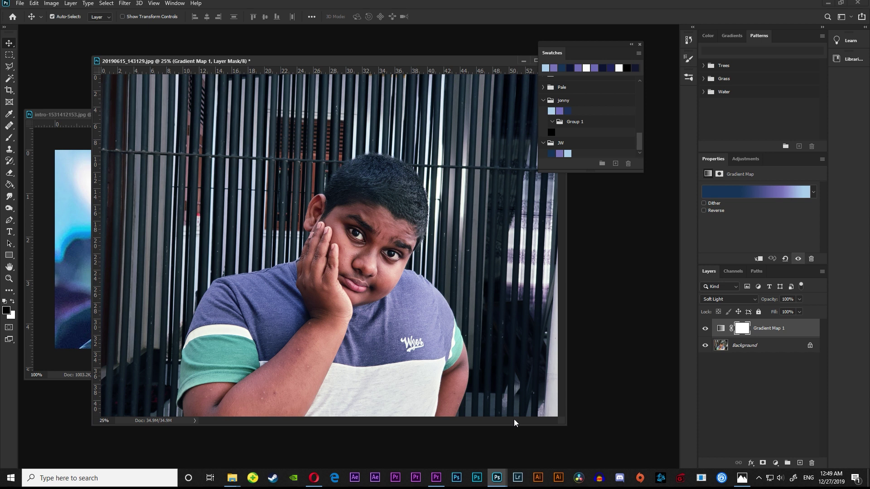
In the movie still, sample the bright background light (fbfbfb) as foreground color and brush a horizontal stroke of it over the light
click(72, 339)
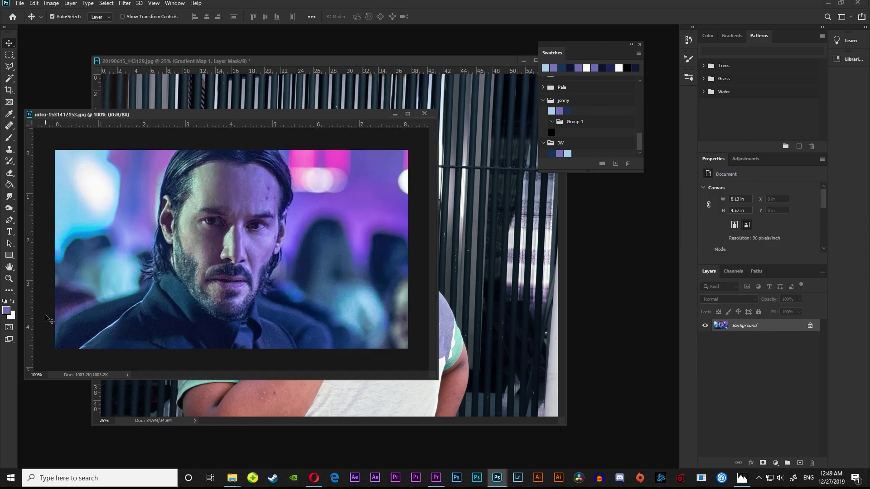
click(6, 311)
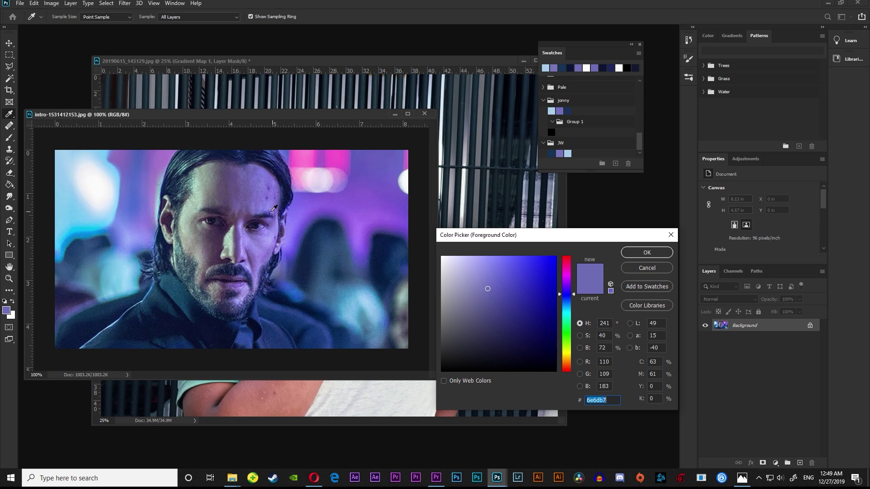
click(101, 189)
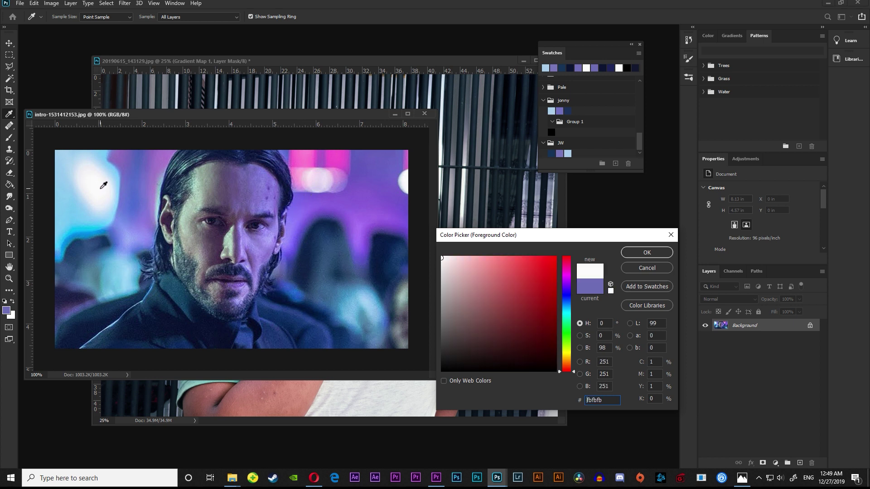
click(659, 256)
key(v)
click(10, 139)
mouse_move(70, 189)
mouse_down()
mouse_move(87, 189)
mouse_move(63, 189)
mouse_move(106, 190)
mouse_up()
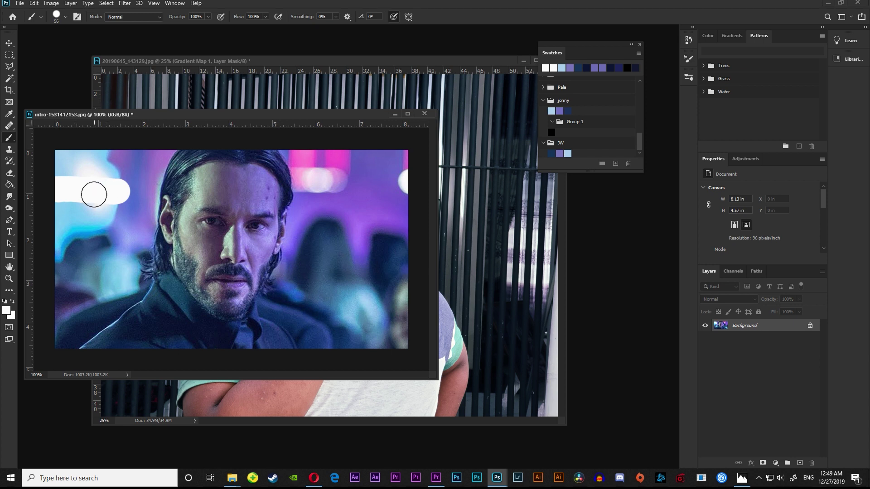
click(5, 44)
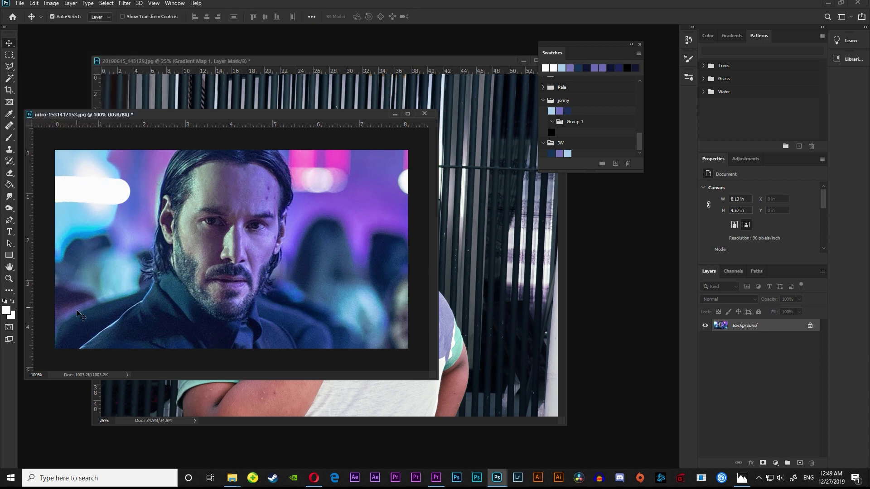
Sample the dark navy of the man's jacket (09122f) as foreground color and brush a stroke of it below the white one
click(8, 313)
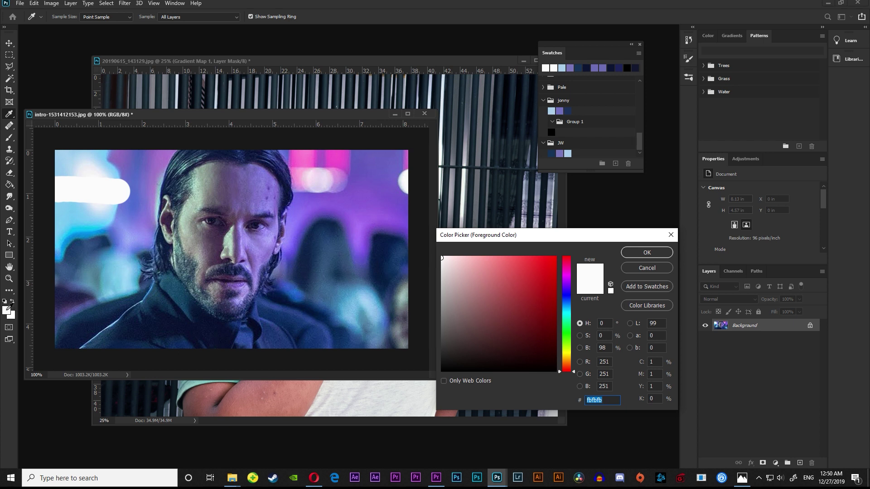
click(194, 326)
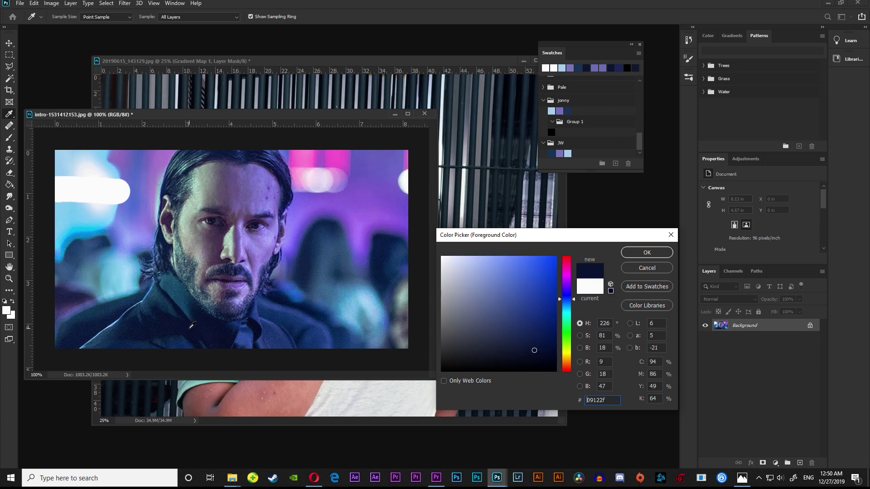
click(653, 249)
key(v)
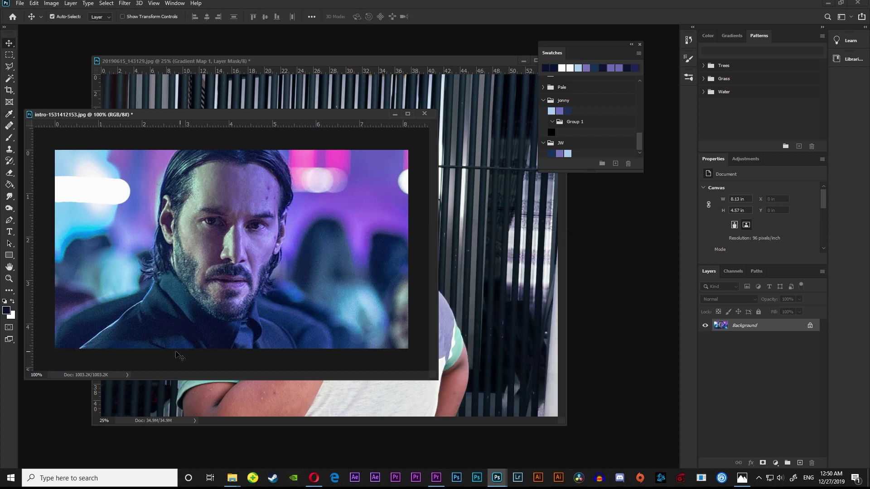
click(8, 139)
drag(53, 264, 126, 275)
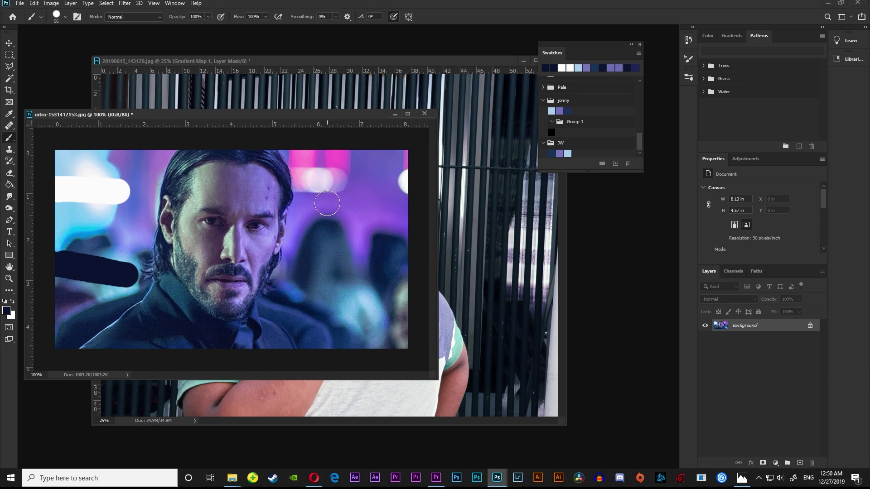
Select the movie still's midtones with Color Range, keeping fuzziness 44% and range 105 to 133
click(105, 4)
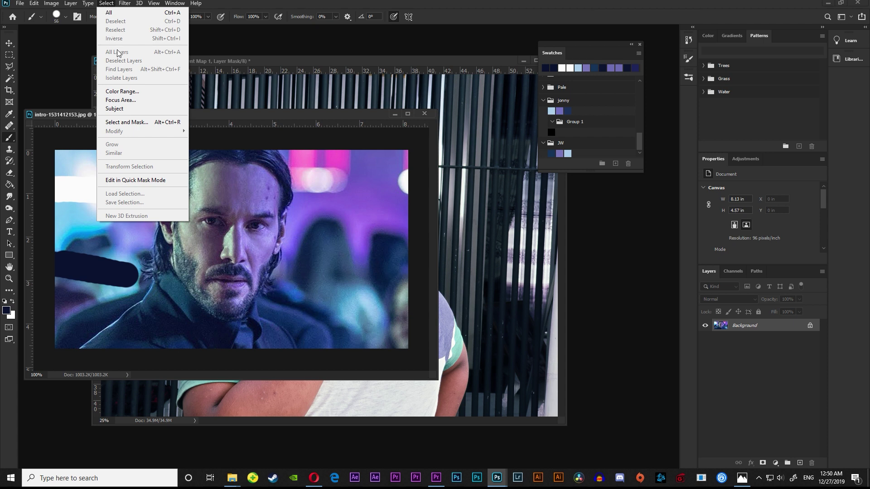
click(131, 91)
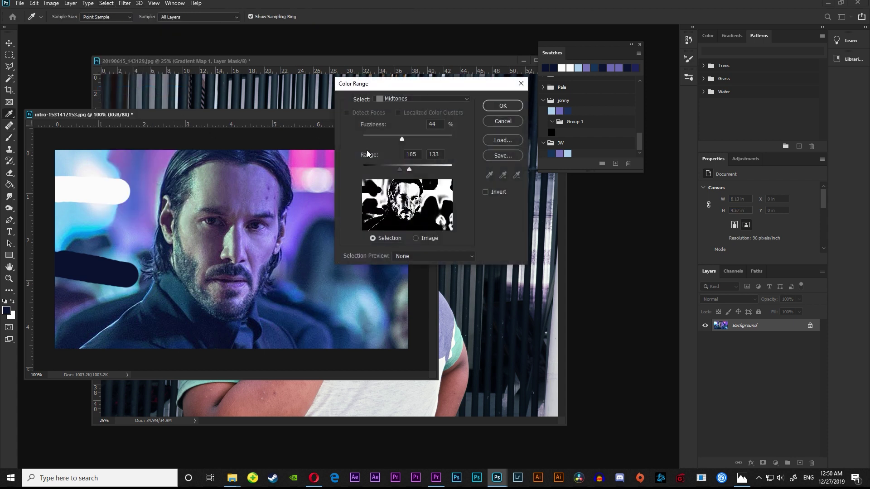
click(407, 101)
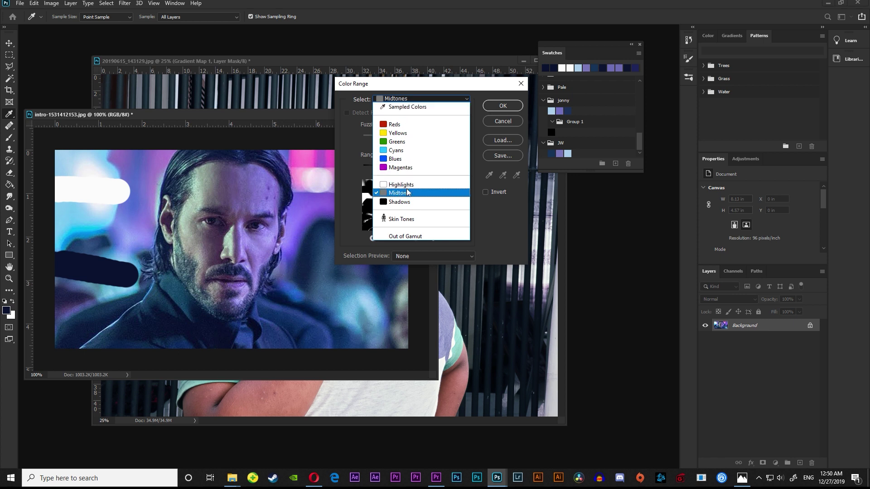
click(390, 107)
click(394, 97)
click(401, 193)
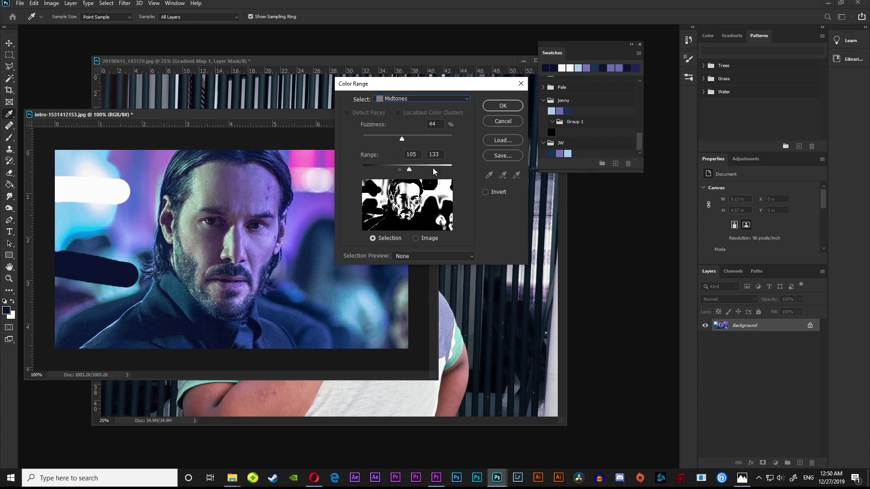
click(502, 106)
key(b)
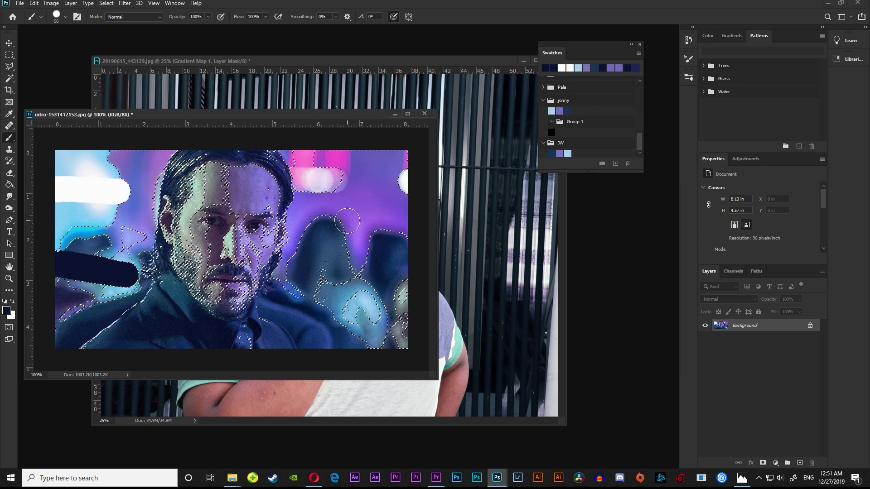
Apply the Average blur to the selected midtones of the movie still and deselect
click(125, 3)
mouse_move(177, 104)
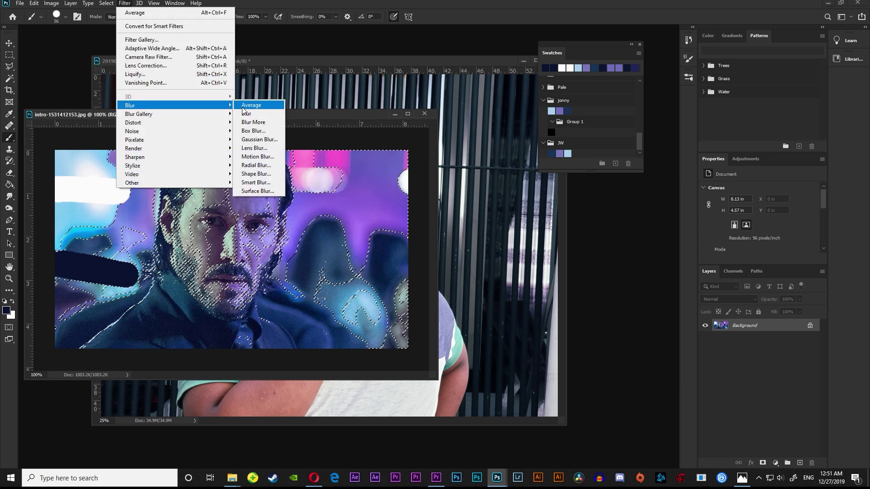
click(242, 108)
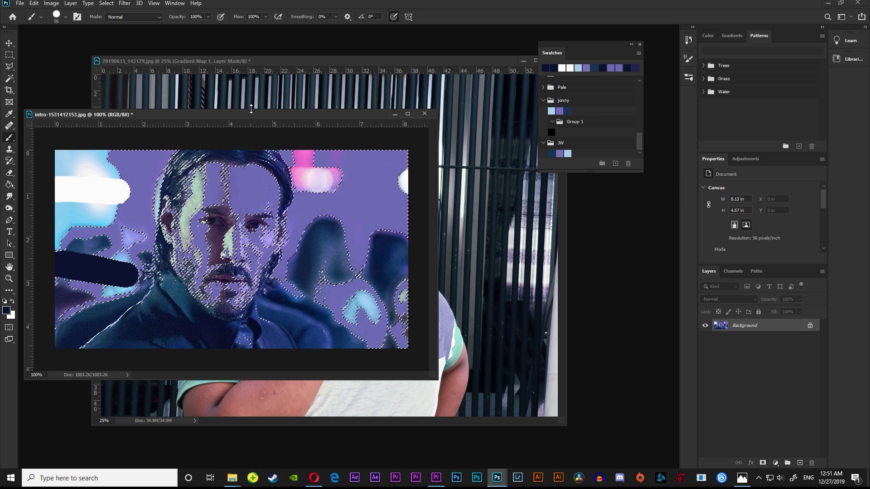
key(ctrl+z)
key(ctrl+d)
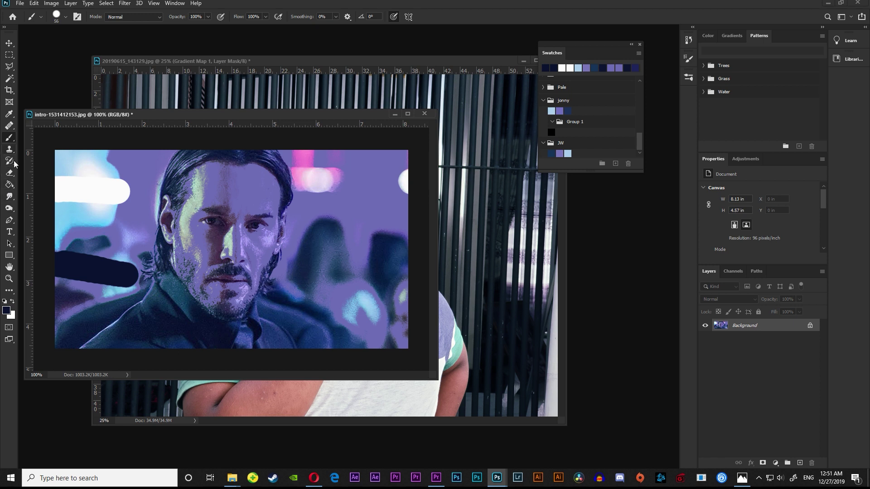
Sample the averaged purple as foreground color and brush a stroke of it between the white and navy strokes
click(6, 311)
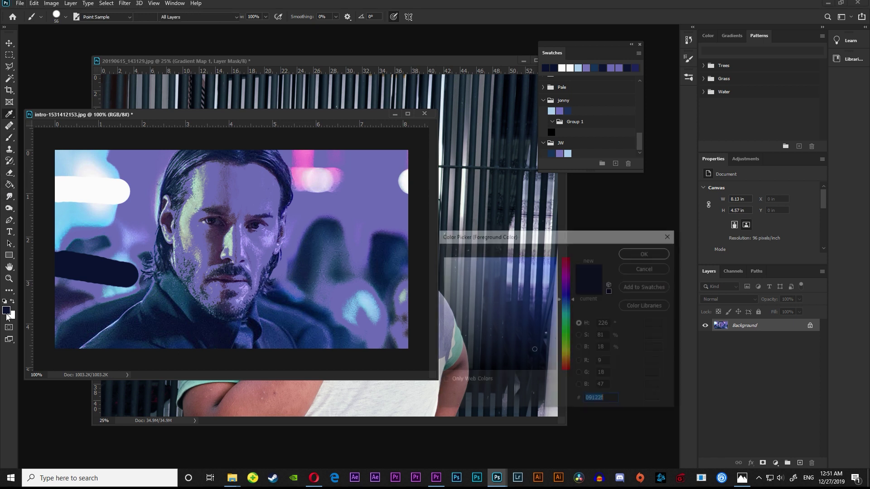
click(666, 237)
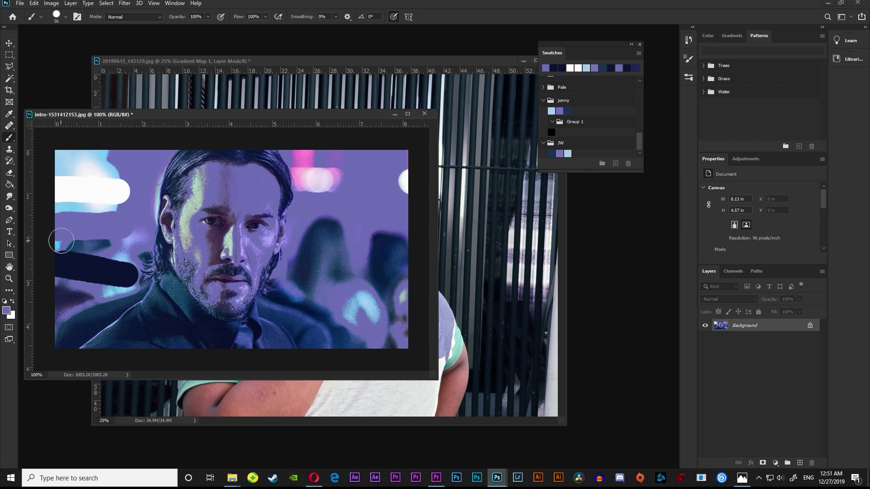
Add a Curves adjustment layer above the portrait's Gradient Map and enlarge its properties to show the whole curve
click(288, 61)
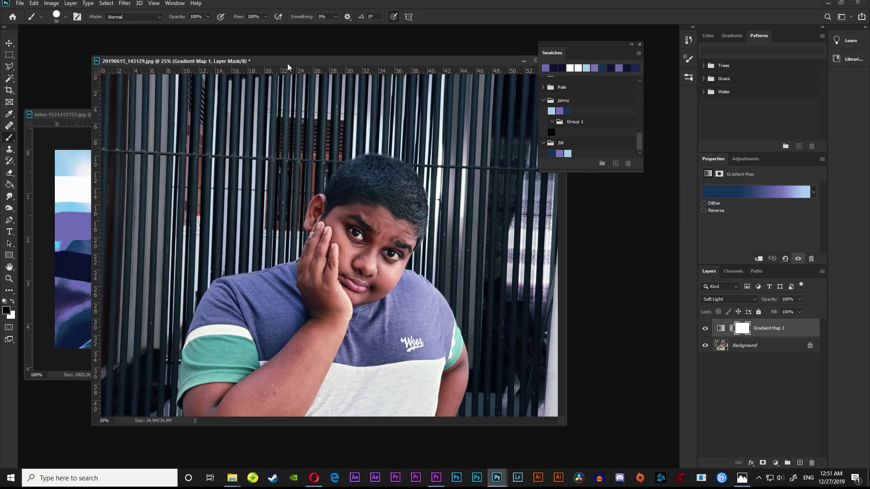
click(775, 463)
click(730, 413)
click(775, 464)
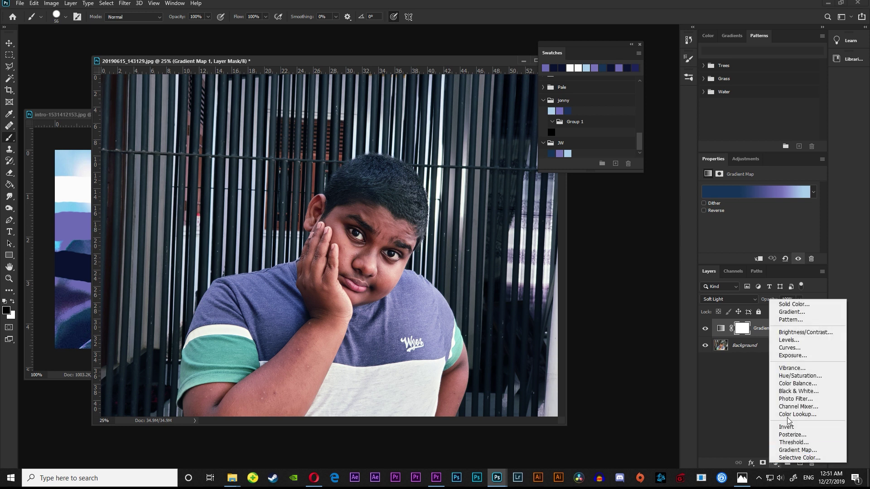
click(774, 346)
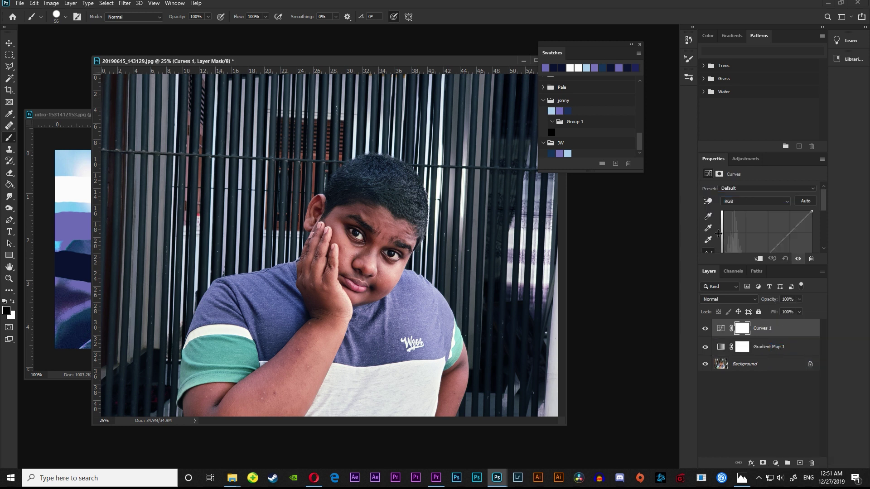
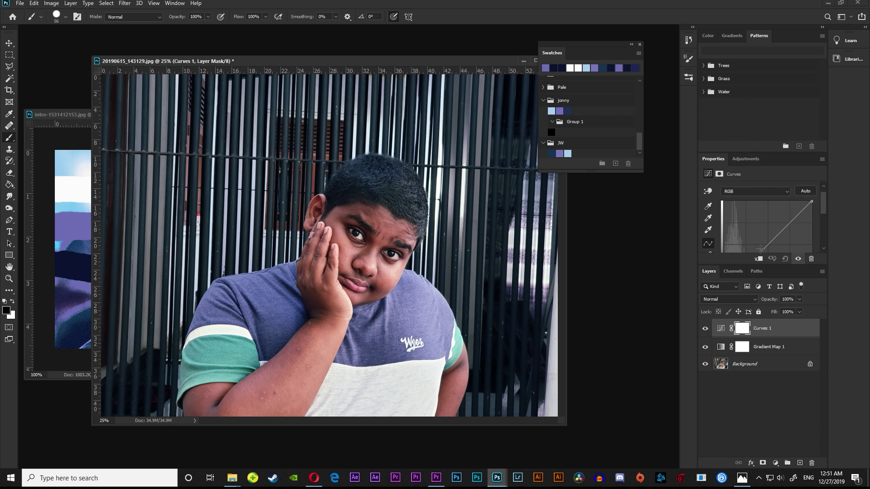
drag(752, 266, 746, 326)
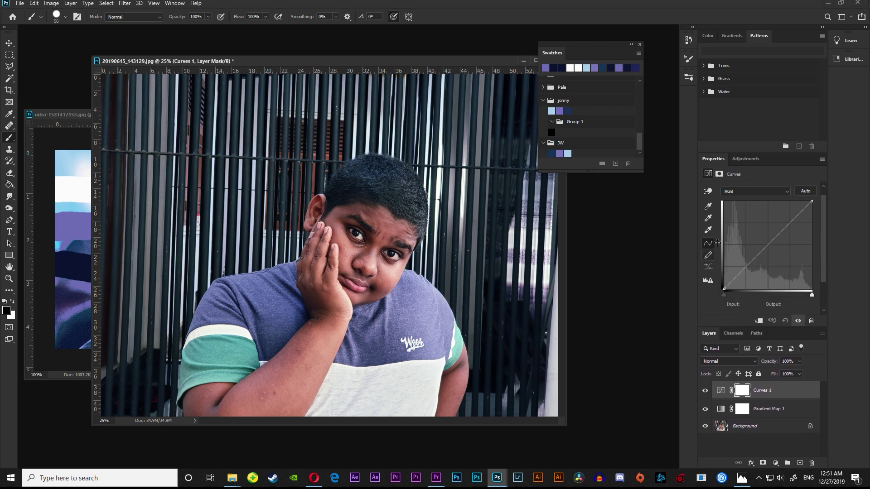
Set the Curves highlight target to the still's white stroke without saving it as default, and apply it to the shirt sleeve's white stripe
double_click(708, 231)
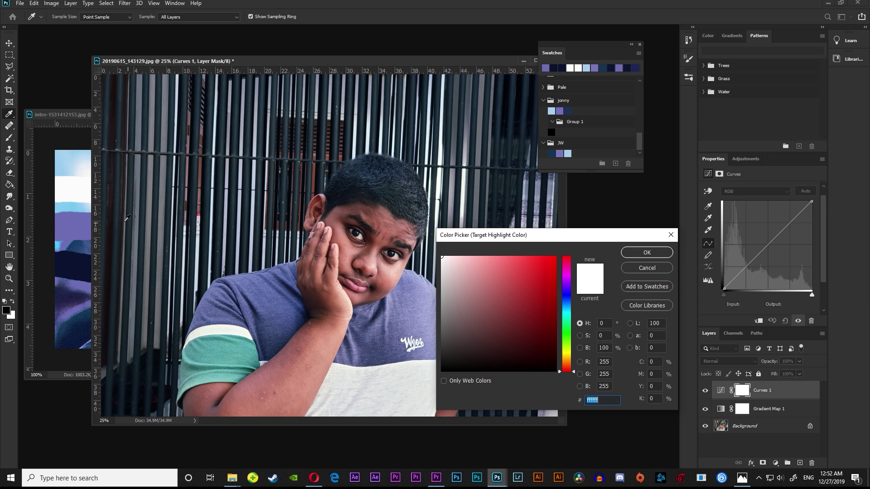
click(69, 186)
click(654, 251)
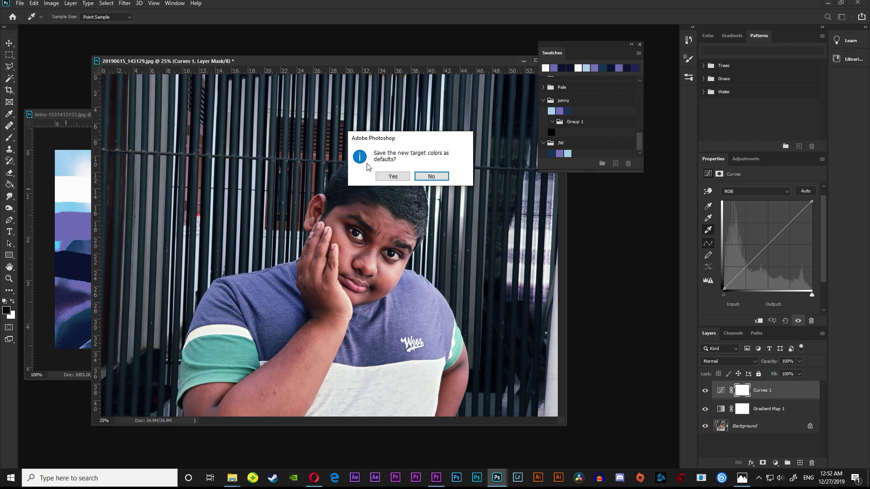
click(446, 177)
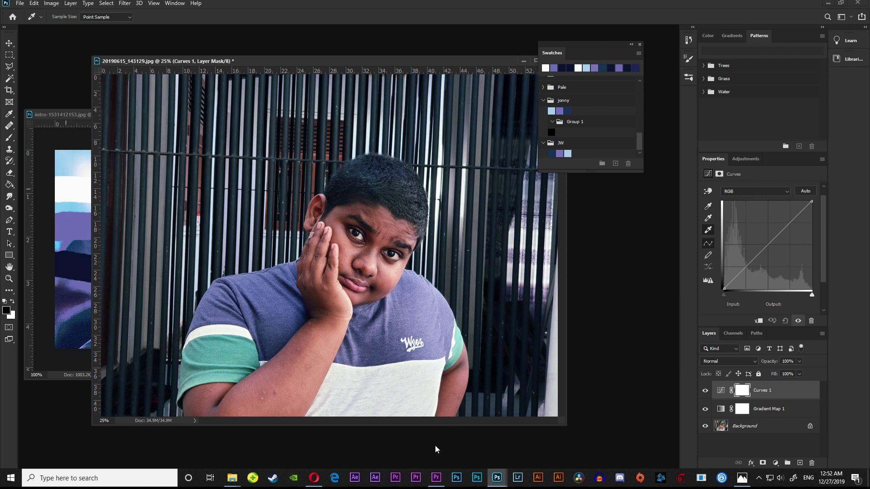
click(217, 327)
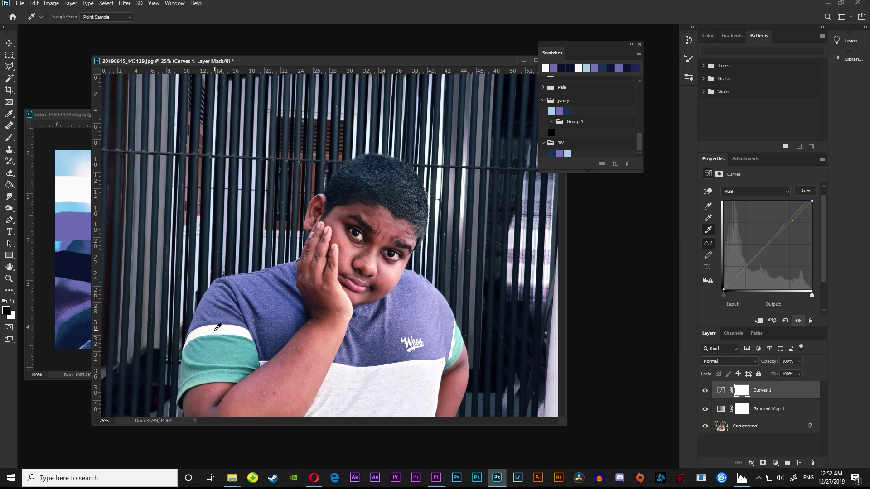
Set the Curves shadow target to the still's navy stroke (09122f) without saving it as default, and apply it to the portrait's dark hair
double_click(710, 209)
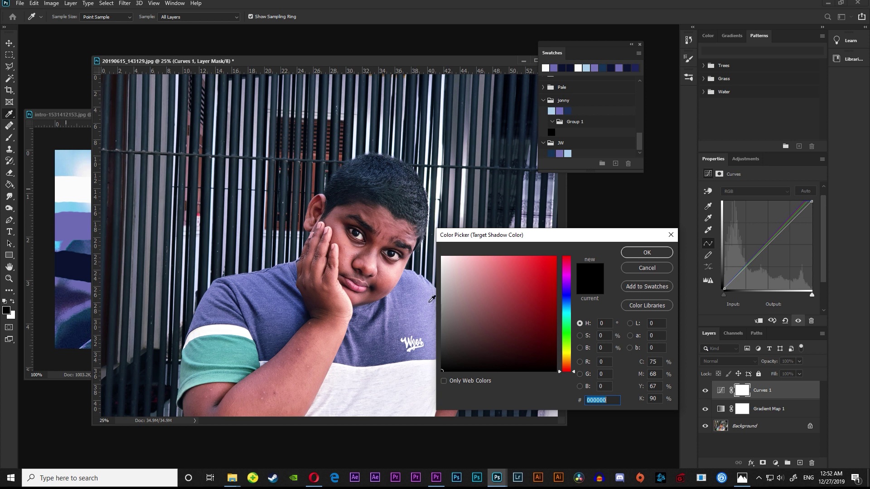
click(79, 264)
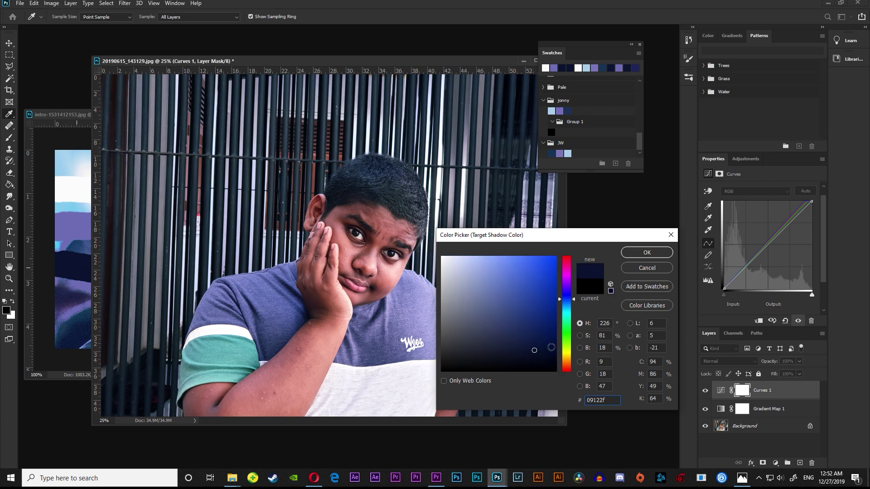
click(638, 250)
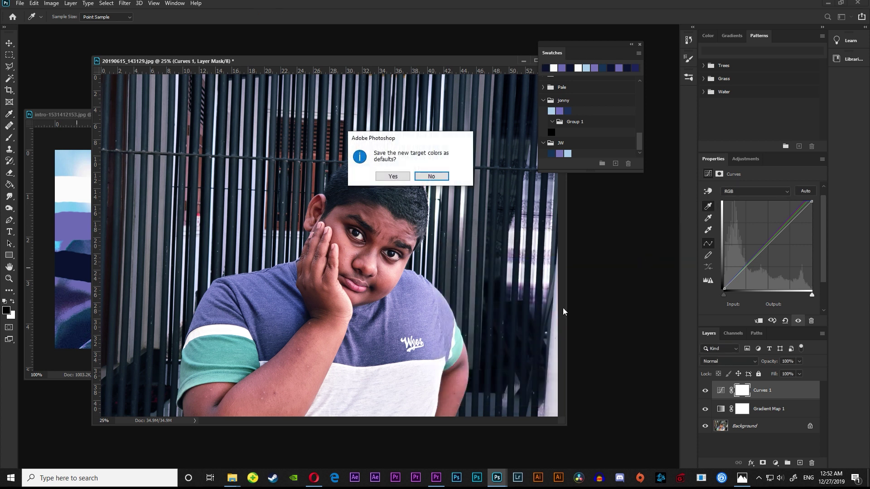
click(432, 177)
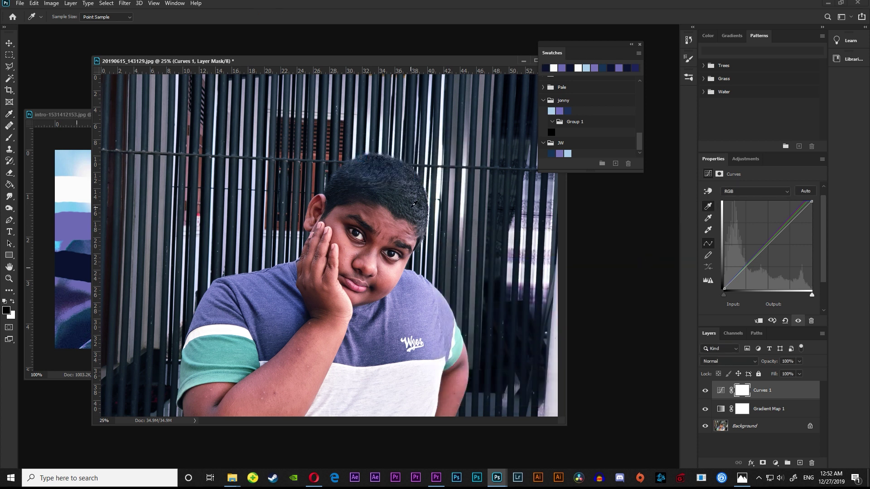
click(391, 172)
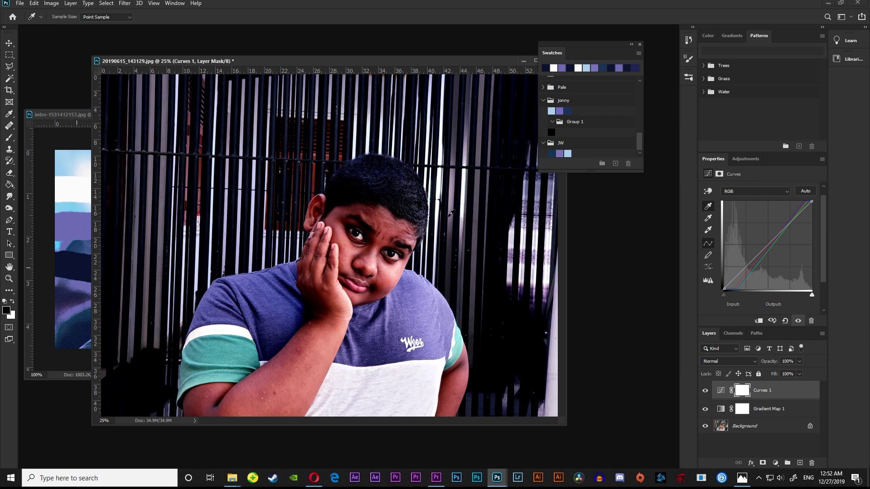
Set the Curves midtone target to the still's purple stroke (6e6db7) without saving it as default, and apply it to the shirt's purple fabric
double_click(707, 219)
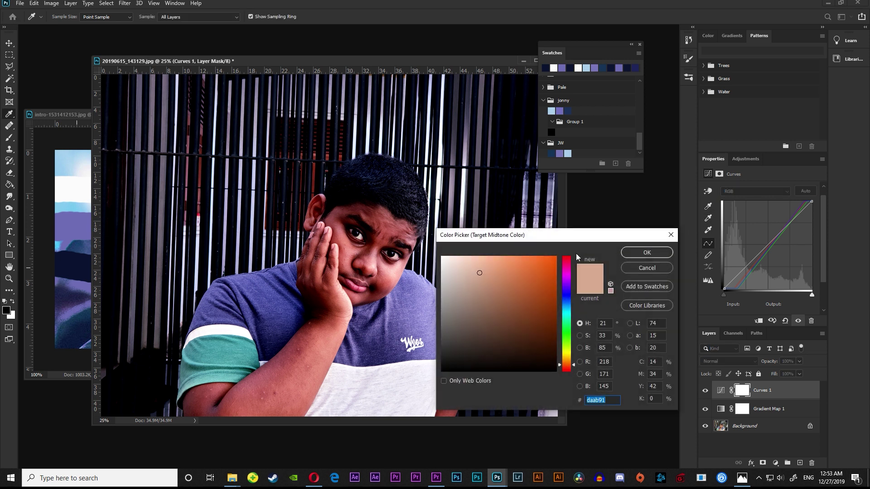
click(71, 220)
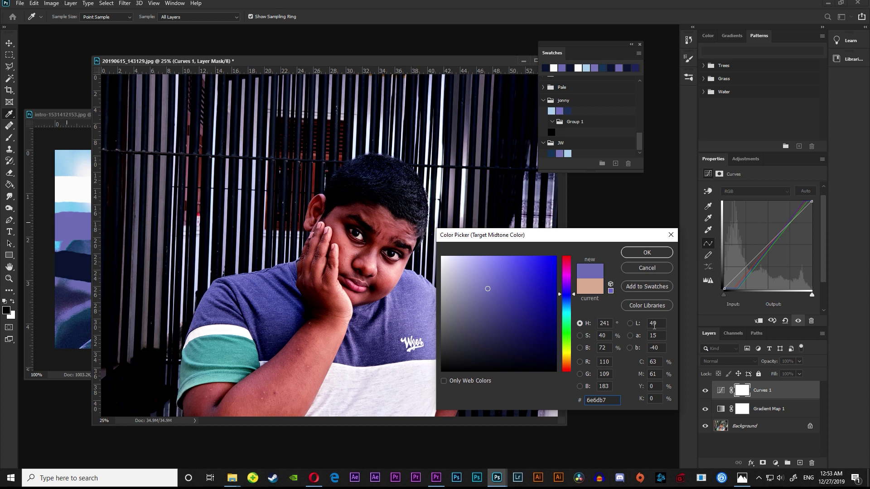
click(634, 255)
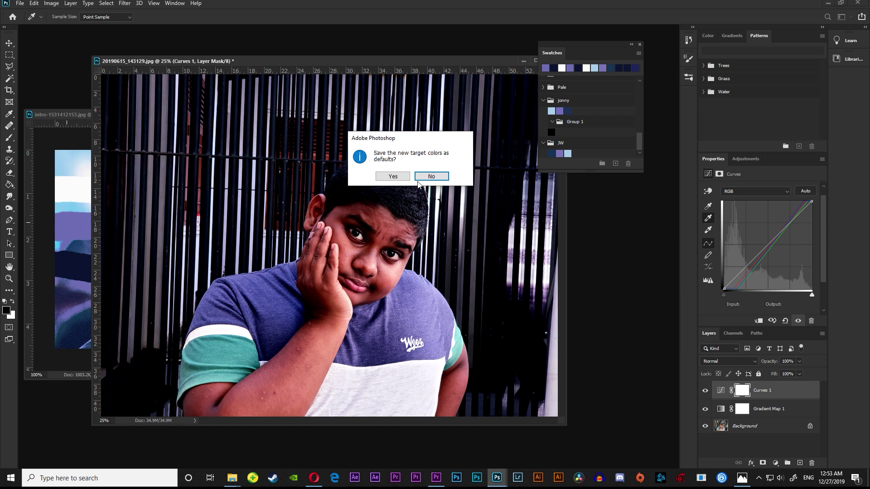
click(424, 178)
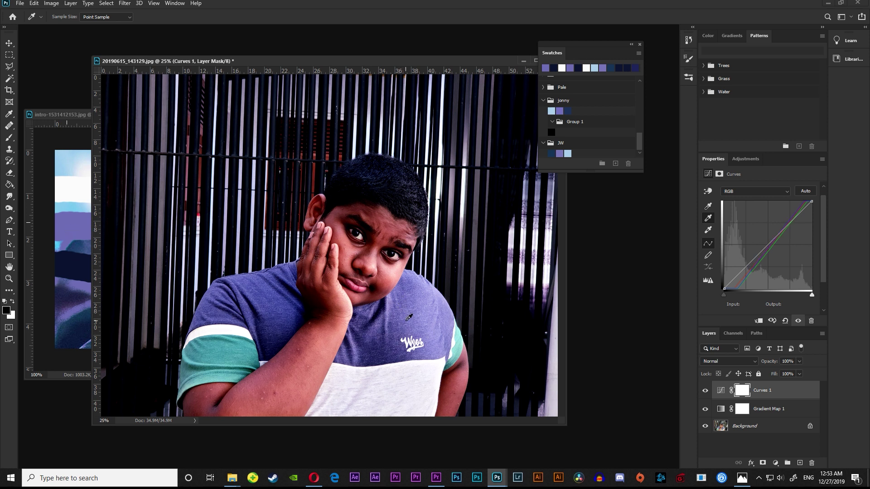
click(256, 294)
click(268, 300)
click(367, 311)
click(403, 317)
click(392, 330)
Add a Levels adjustment layer above the Curves layer and set its midtone input to 1.25
click(776, 463)
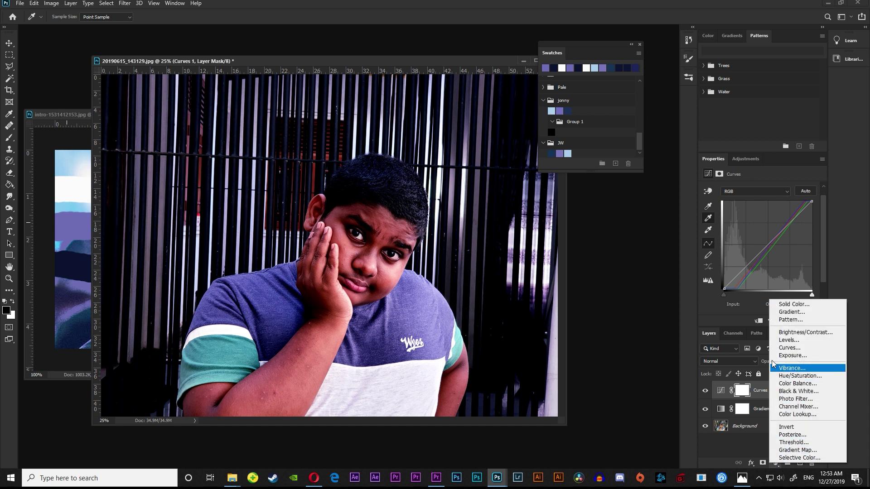
click(790, 341)
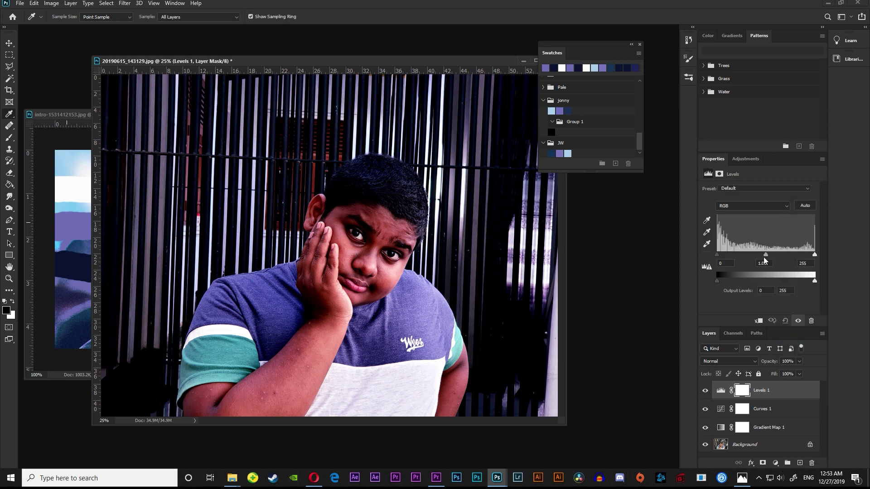
drag(767, 255, 715, 255)
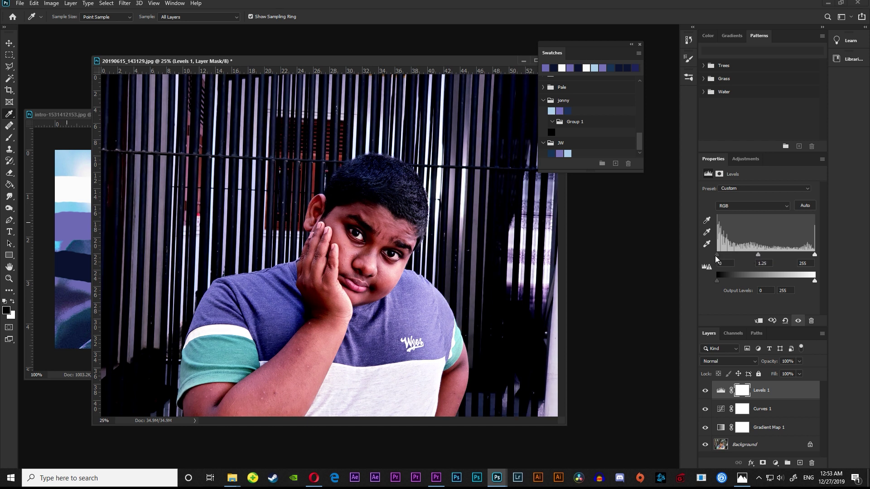
mouse_move(814, 255)
mouse_down()
mouse_move(806, 257)
mouse_move(813, 255)
mouse_up()
click(18, 3)
mouse_move(34, 4)
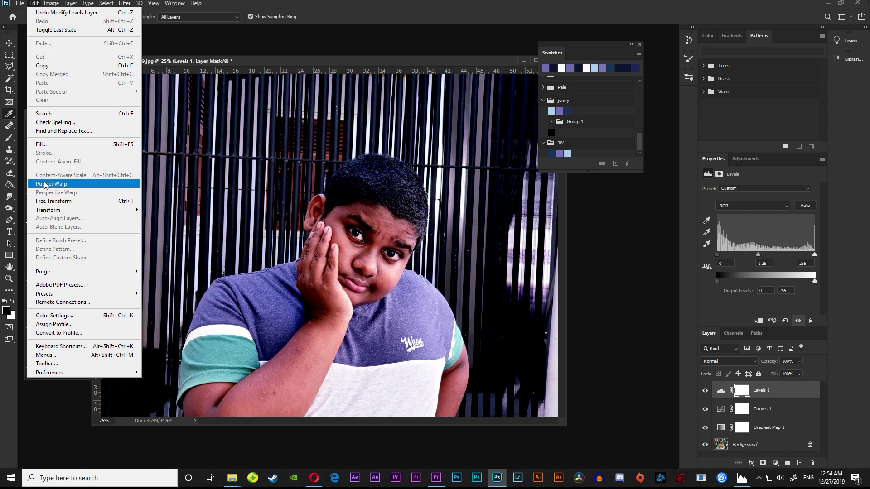
mouse_move(91, 210)
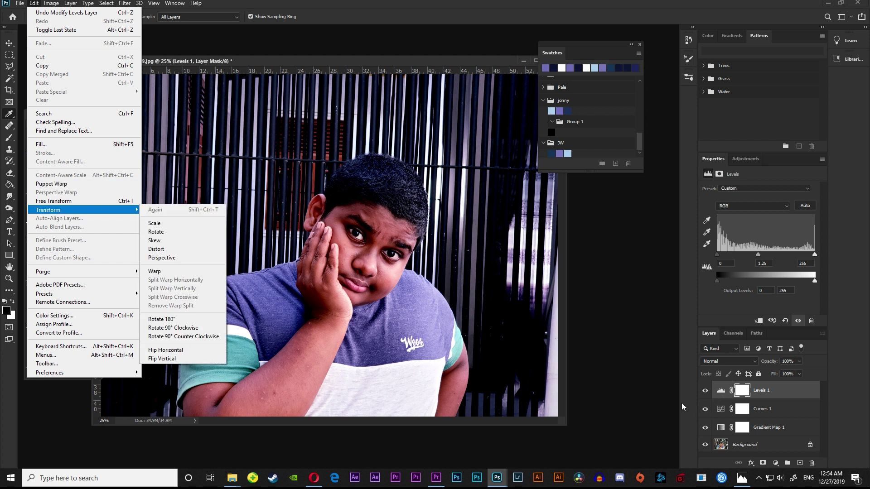
click(635, 377)
Compare the portrait with and without the Curves and Gradient Map layers by toggling their visibility
click(705, 409)
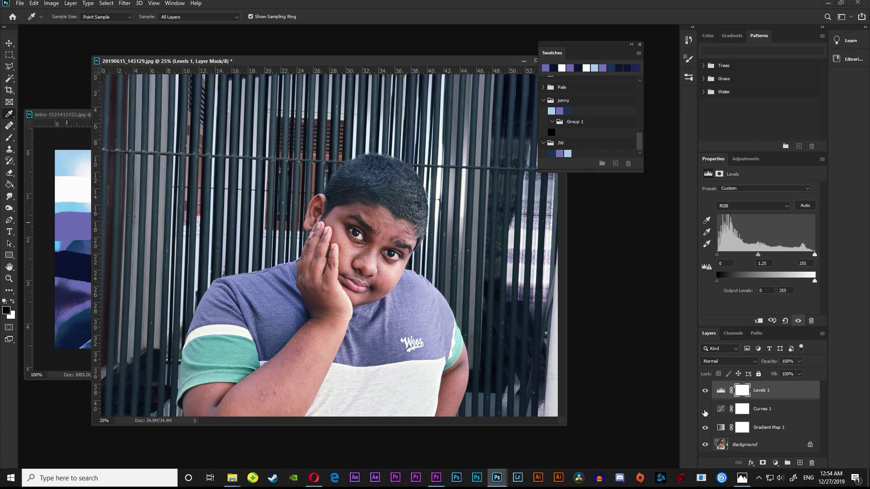
click(705, 409)
click(705, 410)
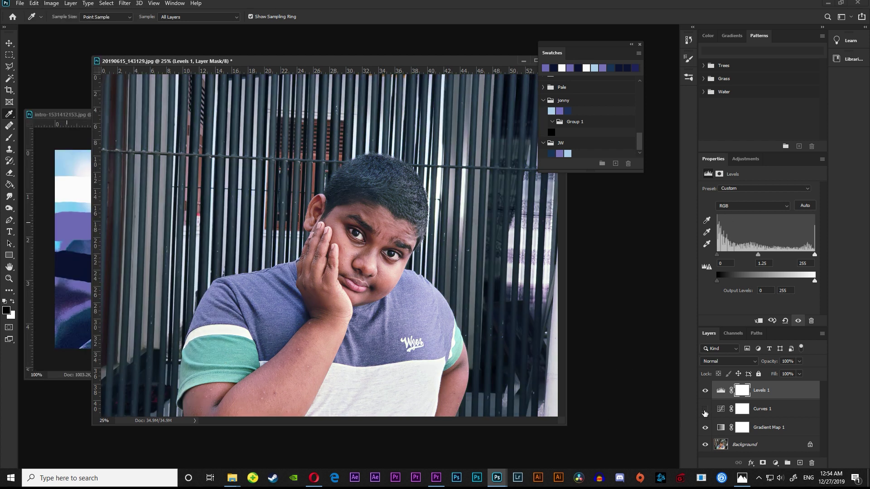
click(705, 428)
click(705, 428)
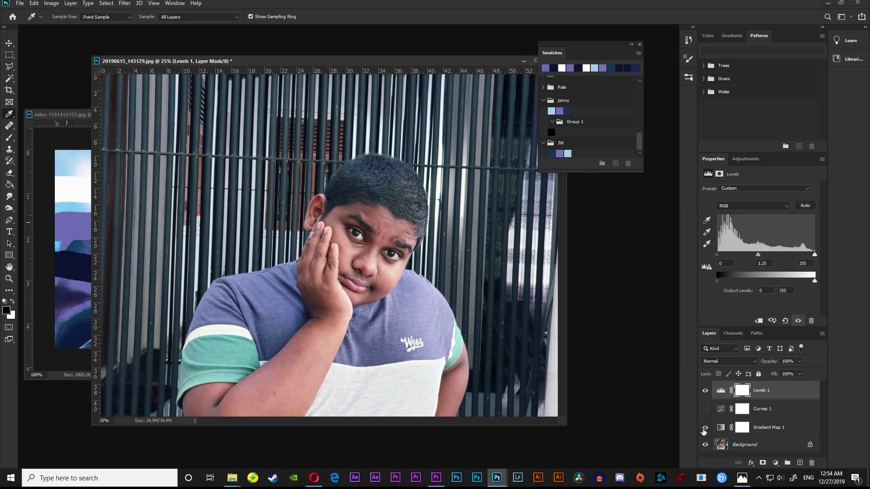
click(705, 429)
click(705, 429)
click(706, 409)
click(705, 410)
click(705, 410)
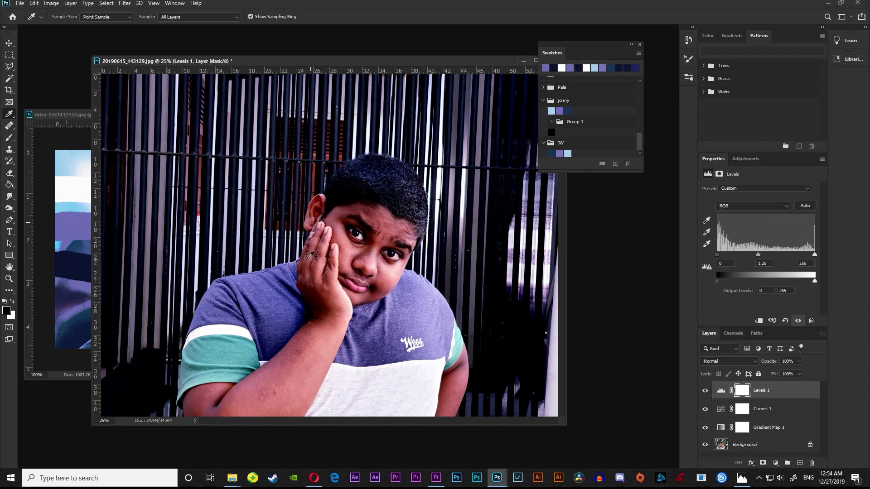
Export the grade as a color lookup table in CUBE format at High quality with 64 grid points
click(9, 43)
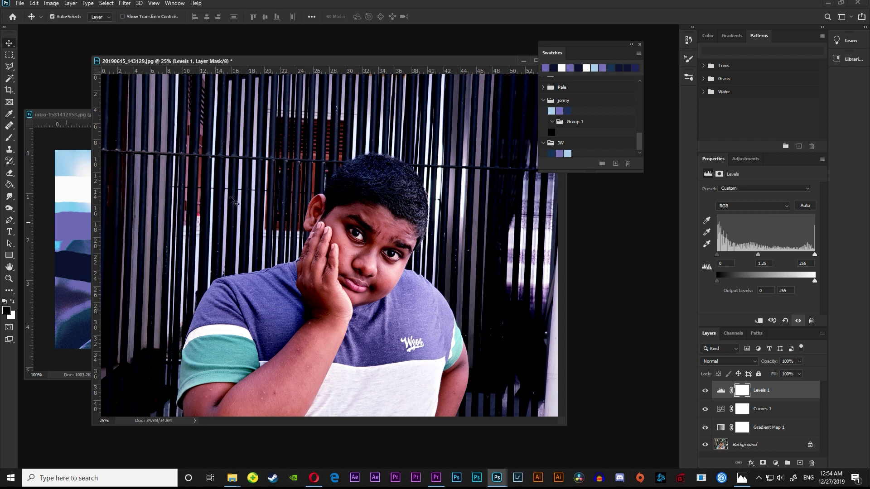
click(18, 6)
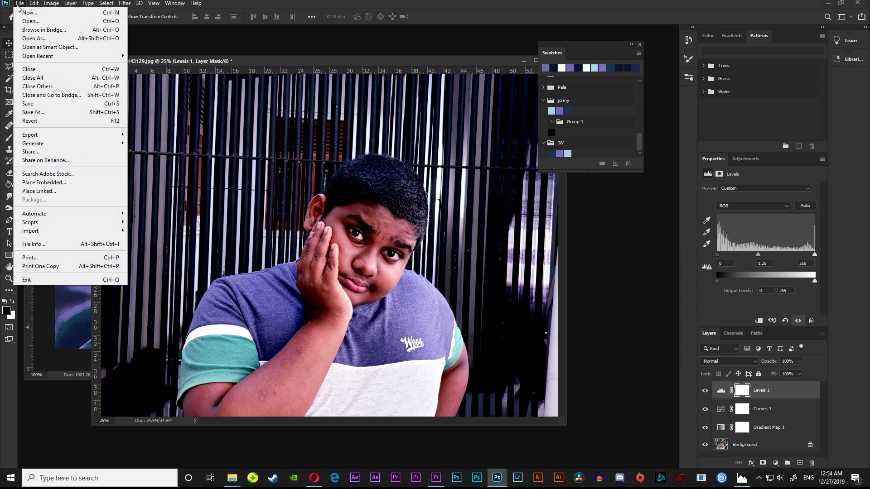
mouse_move(97, 136)
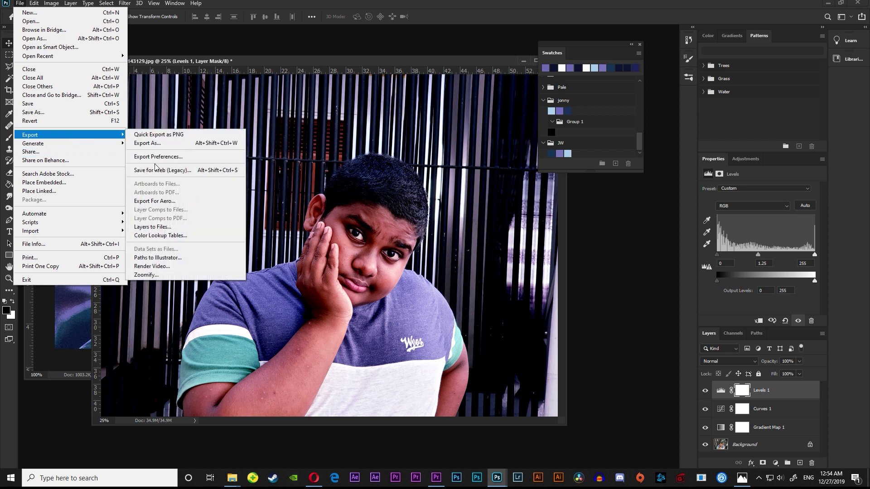
click(145, 240)
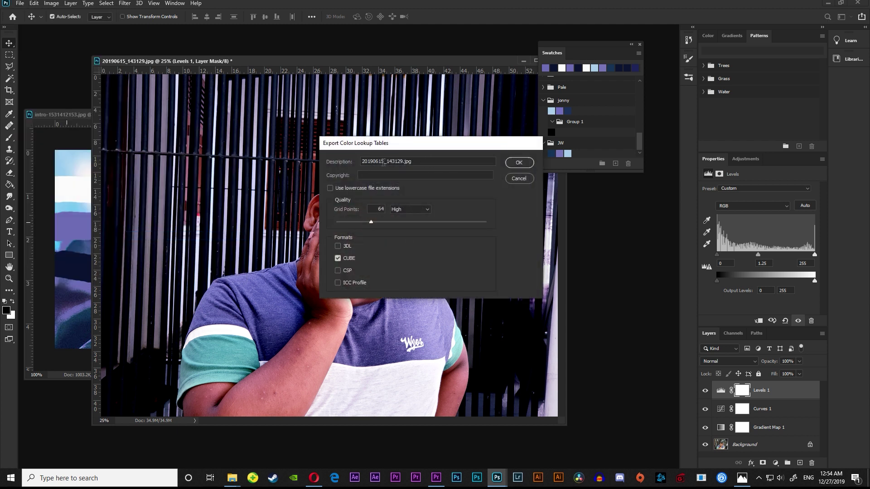
click(404, 210)
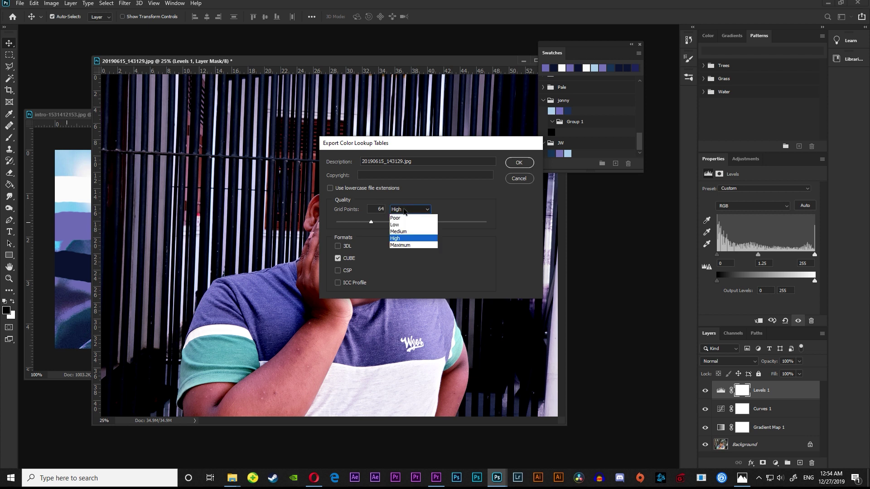
click(401, 239)
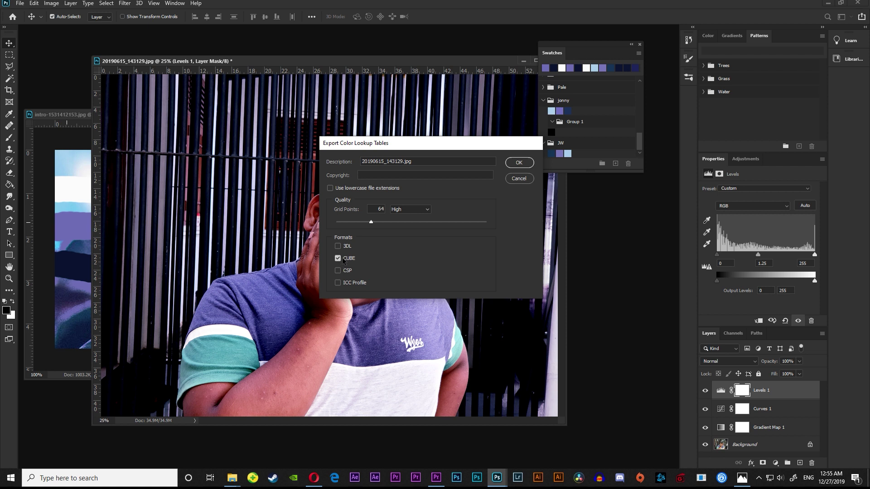
click(515, 168)
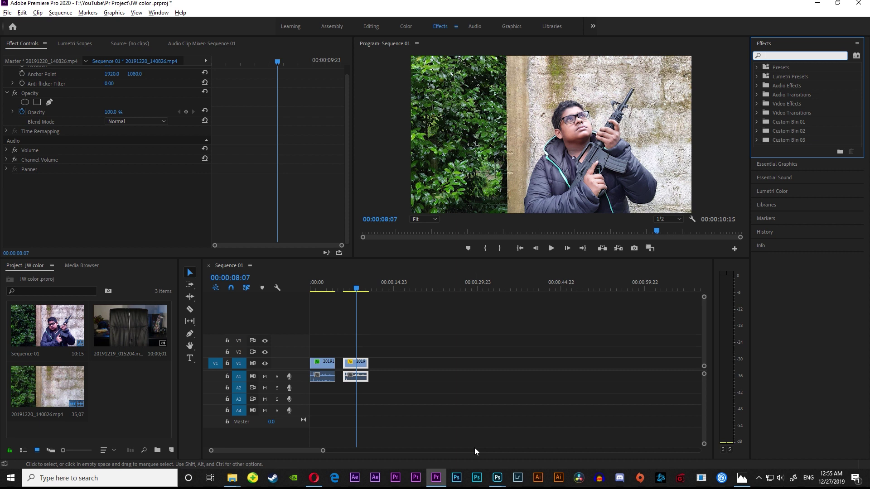
In Premiere Pro, search the effects for "lumetri co" and apply Lumetri Color to the selected second clip in the sequence
click(776, 46)
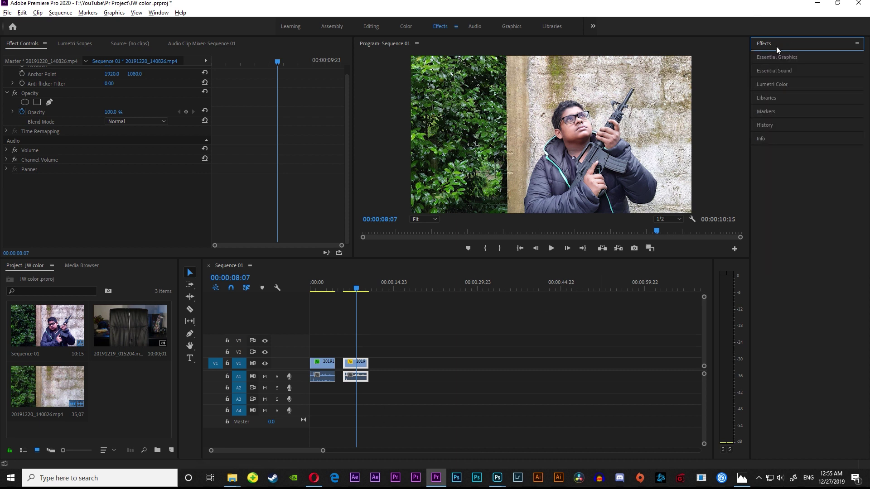
click(777, 46)
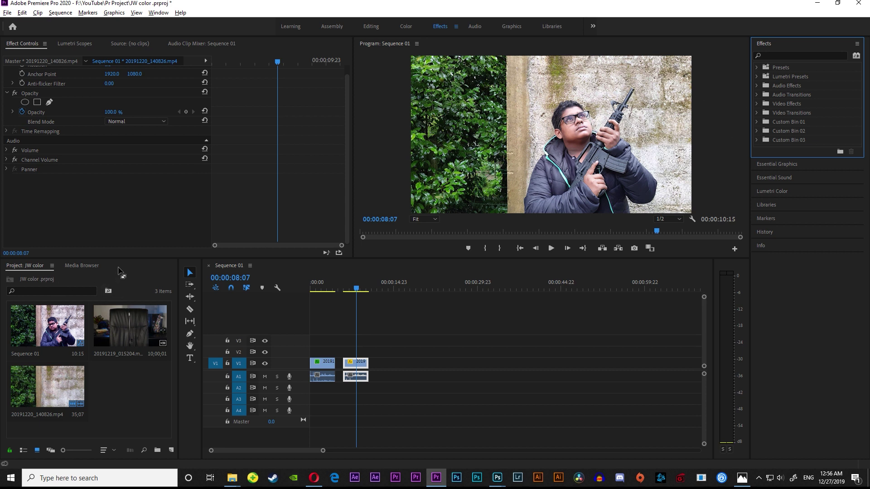
click(803, 54)
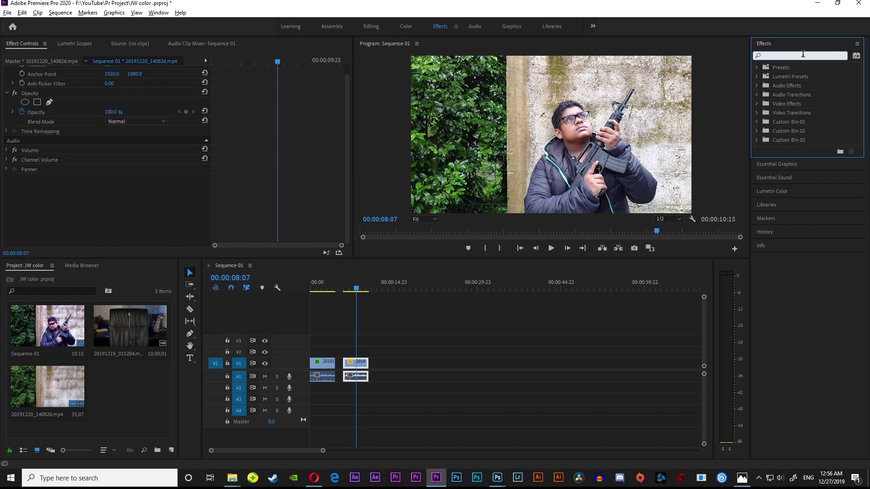
text(lumet)
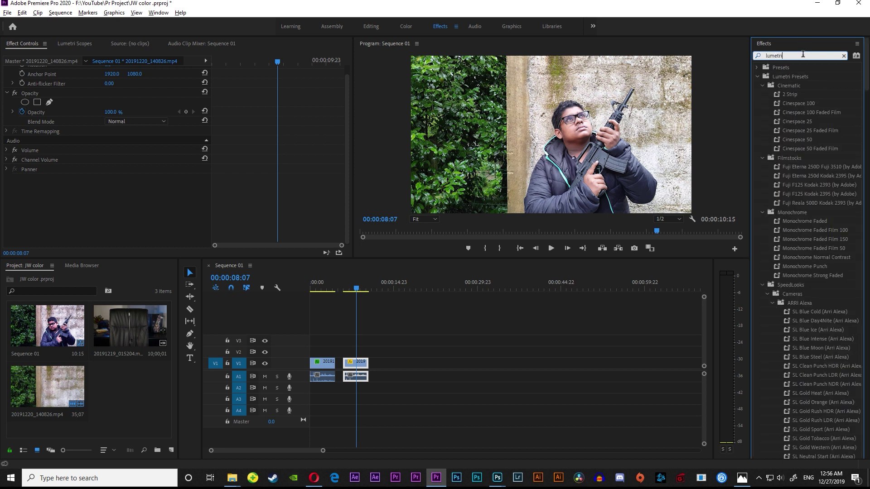
text(ri co)
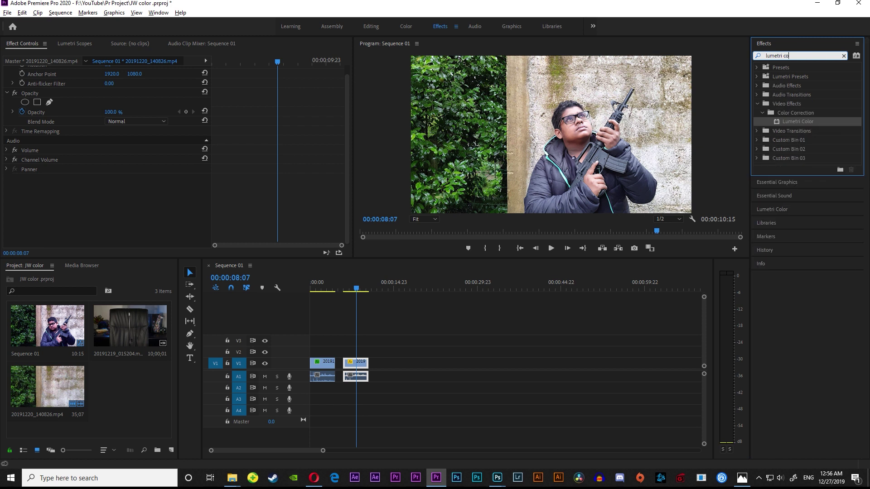
drag(812, 121, 70, 135)
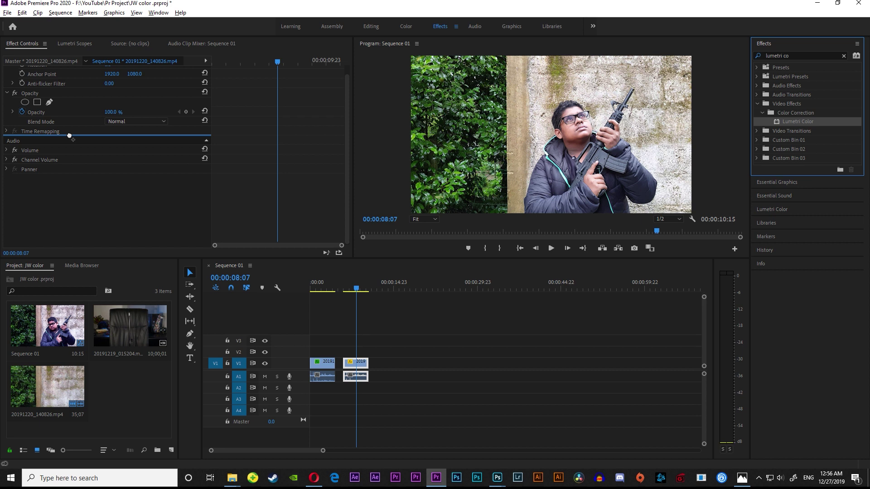
drag(70, 136, 70, 138)
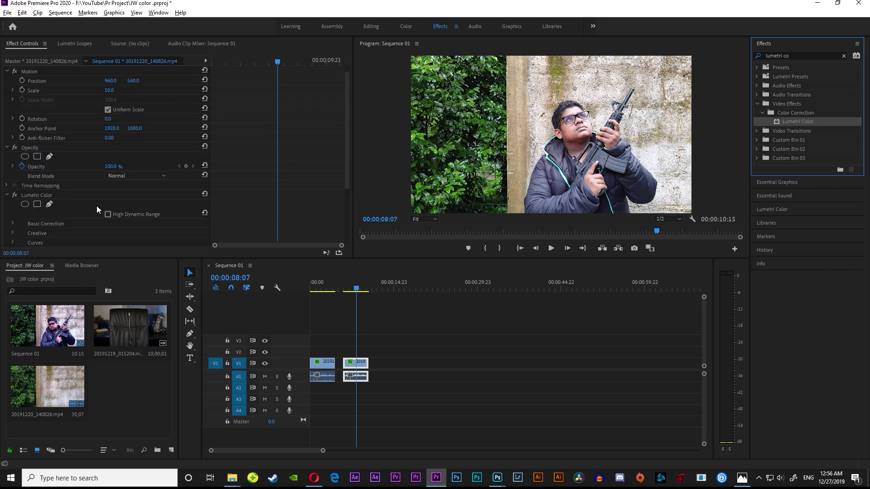
Load the LUT file 20190615_143129.CUBE as the Creative look of the second clip's Lumetri Color effect
scroll(67, 192, down, 4)
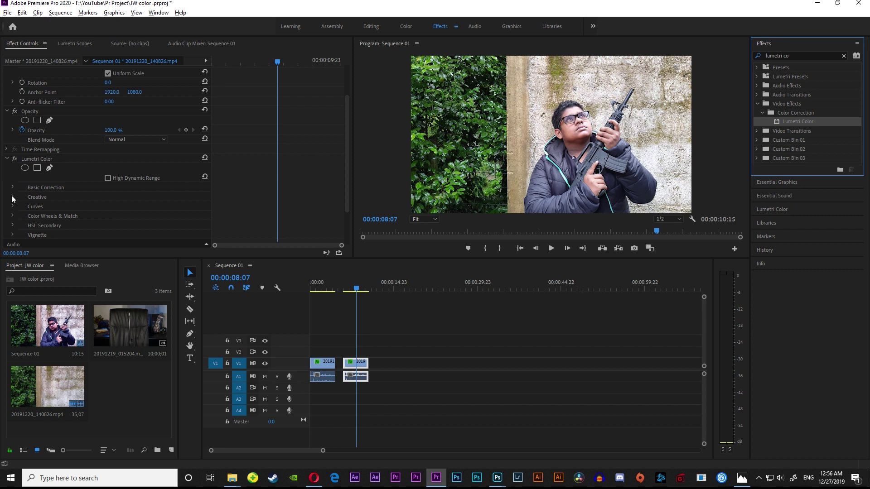
click(12, 197)
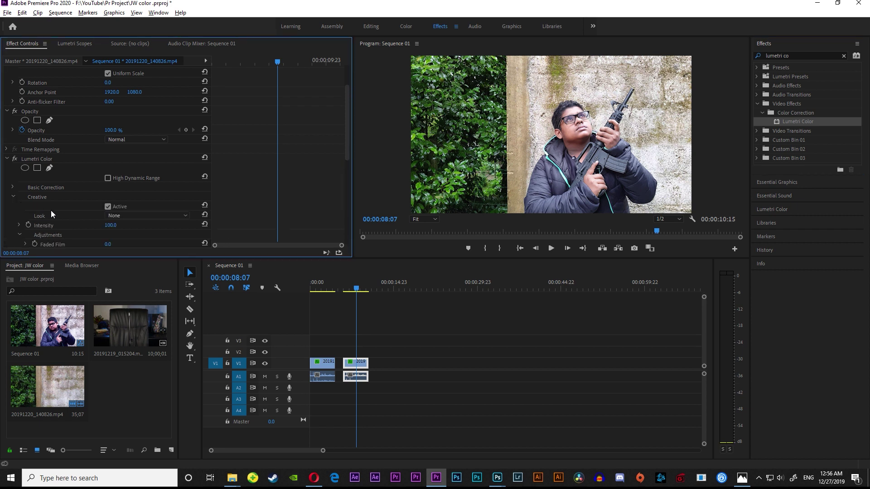
click(117, 216)
click(131, 238)
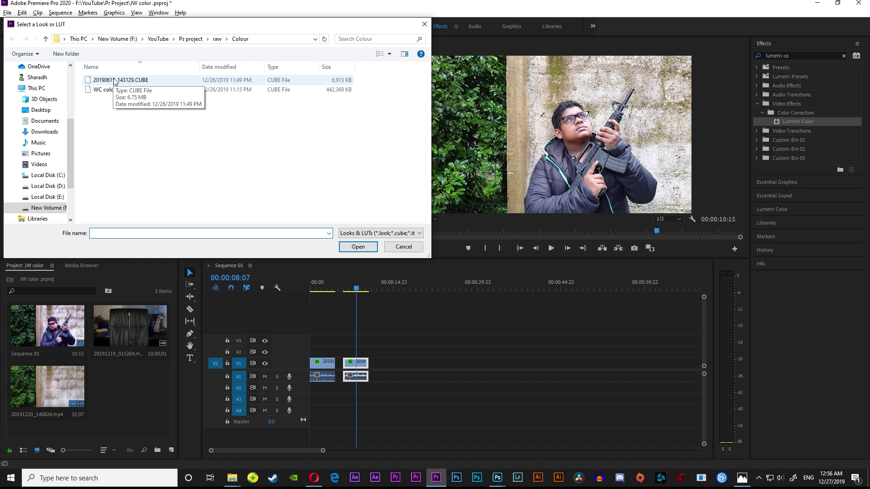
click(114, 80)
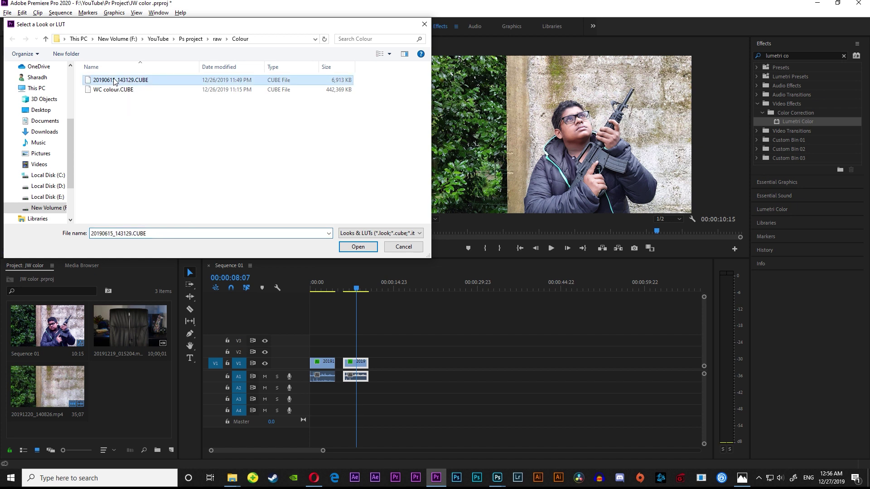
click(358, 247)
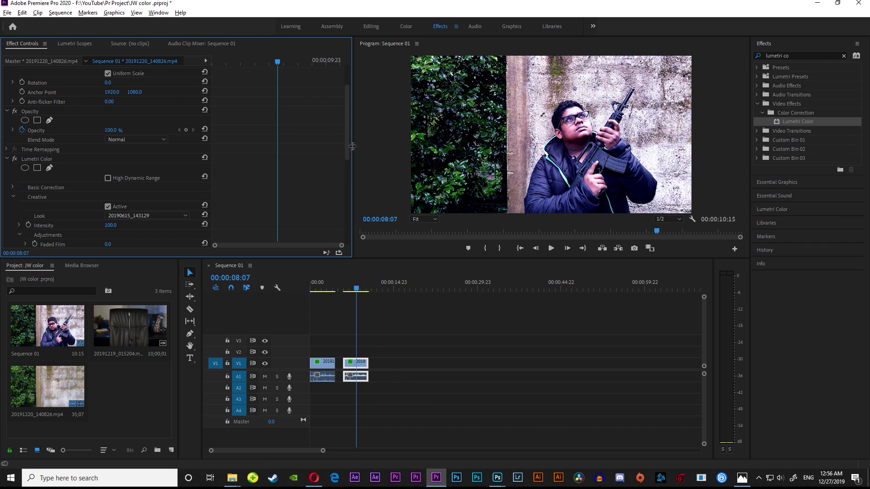
Set the intensity of the Lumetri Creative look to 65
drag(345, 149, 347, 169)
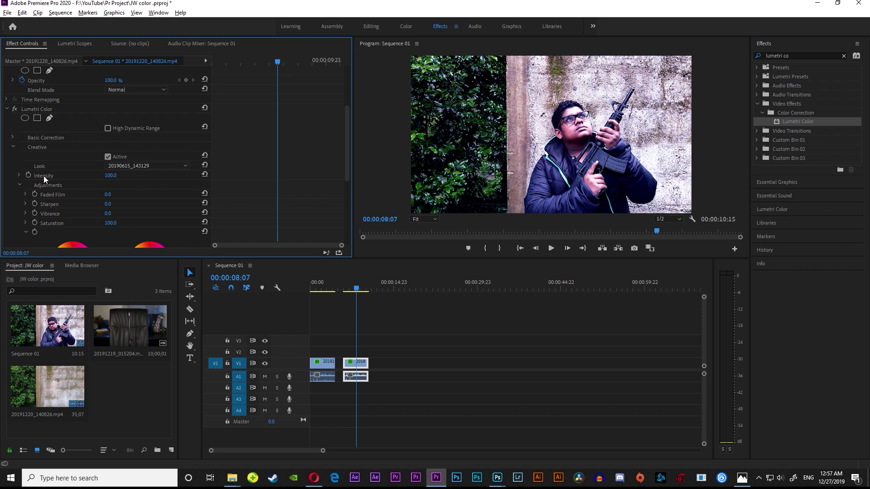
click(114, 175)
text(70)
key(Return)
click(116, 176)
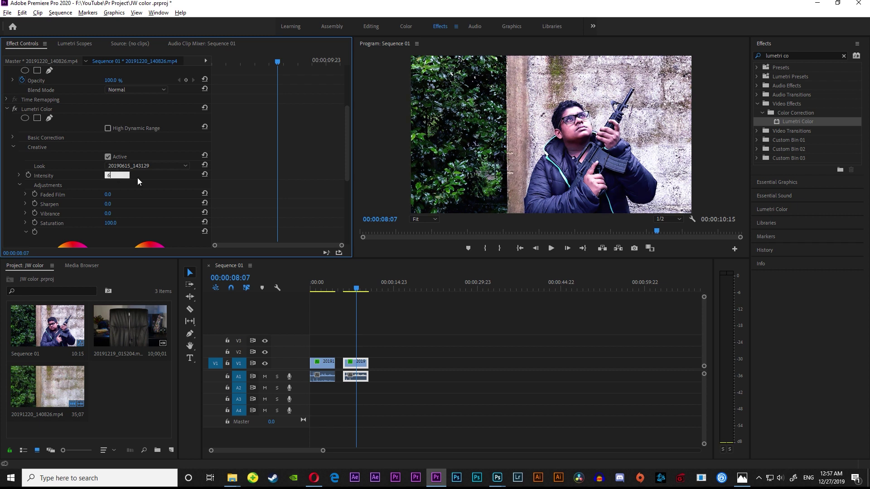
key(Return)
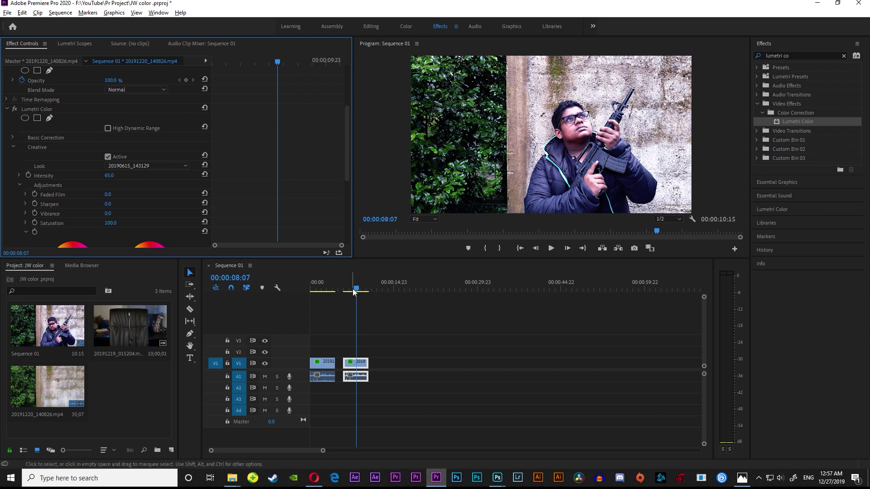
Play back the graded second clip, mute audio track A1, and replay the clip from near its start
click(553, 249)
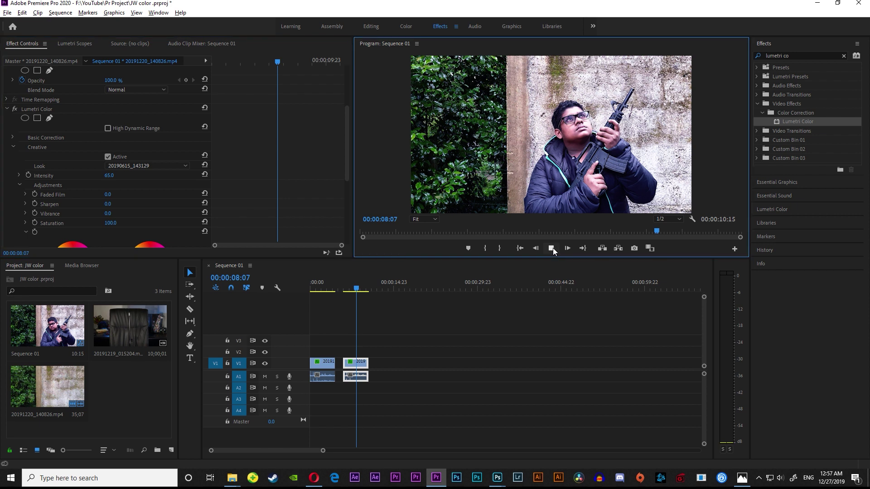
click(553, 248)
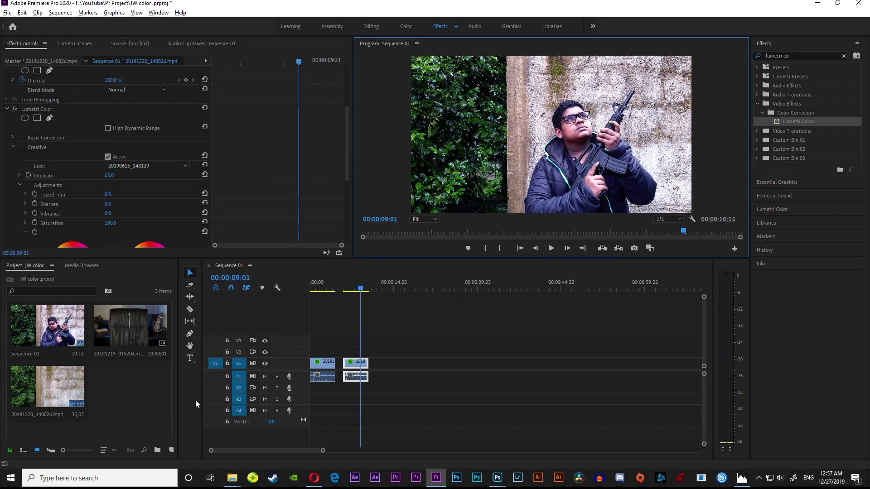
click(264, 377)
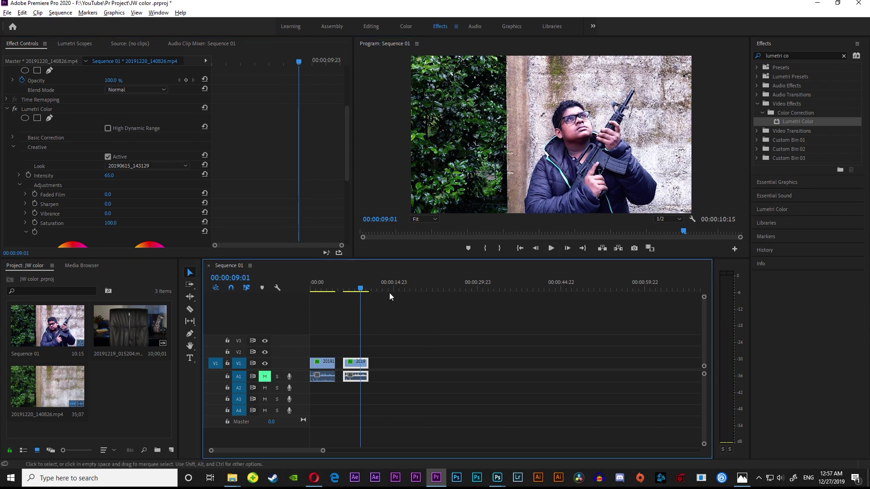
drag(361, 289, 347, 290)
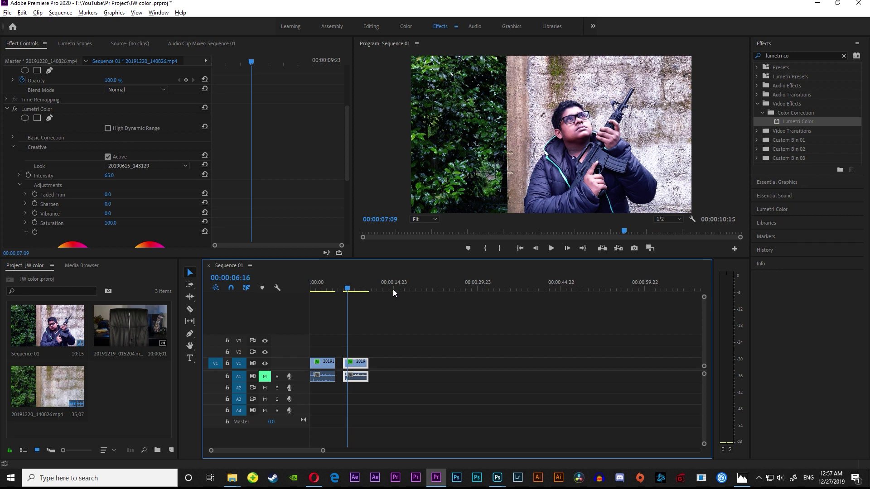
click(550, 249)
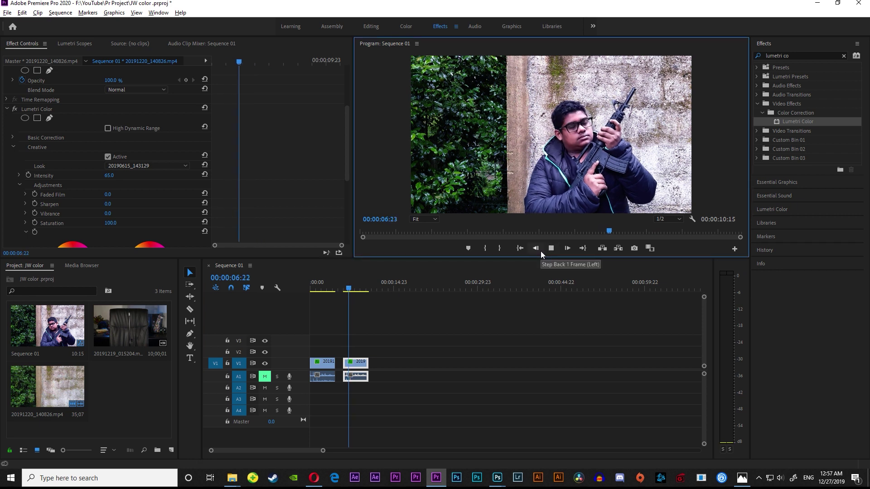
click(549, 249)
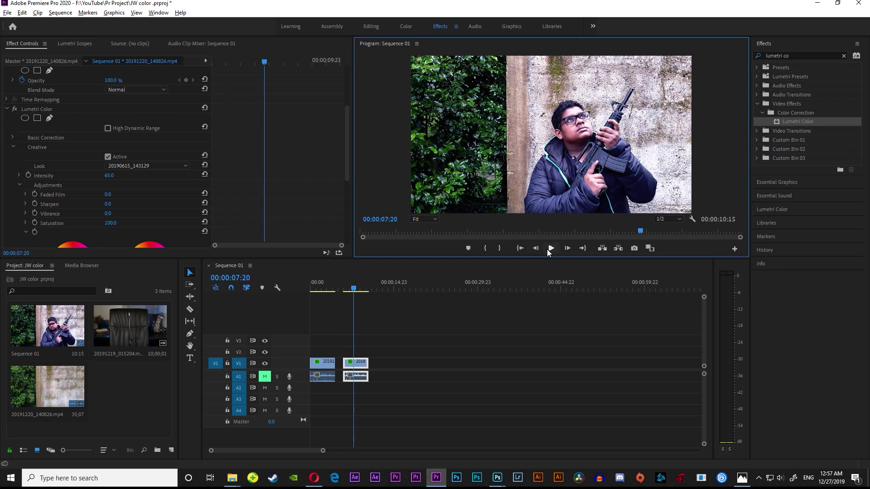